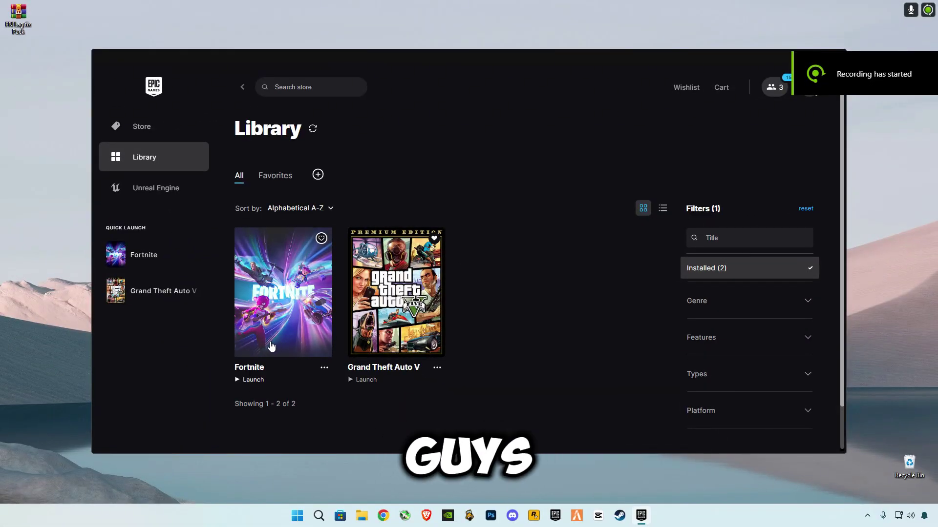
Apply Fortnite's installation options with only the required core, DirectX 12 Shaders and Pre-download Streamed Assets selected, and close the launcher
left_click(324, 368)
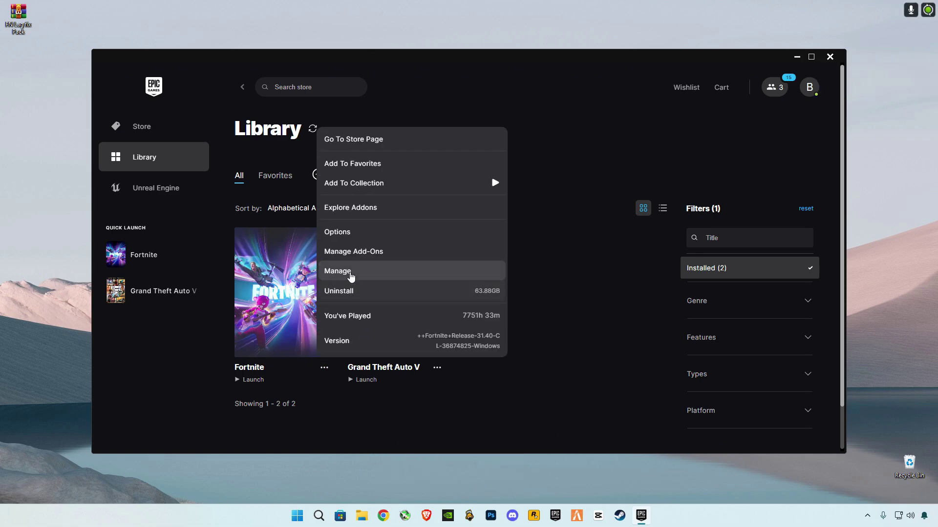
left_click(354, 233)
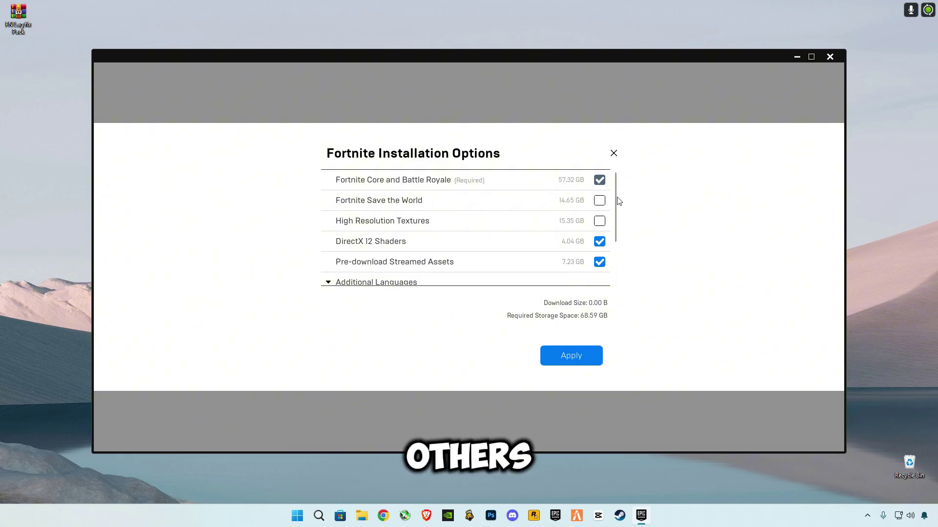
scroll(616, 222, "down", 1)
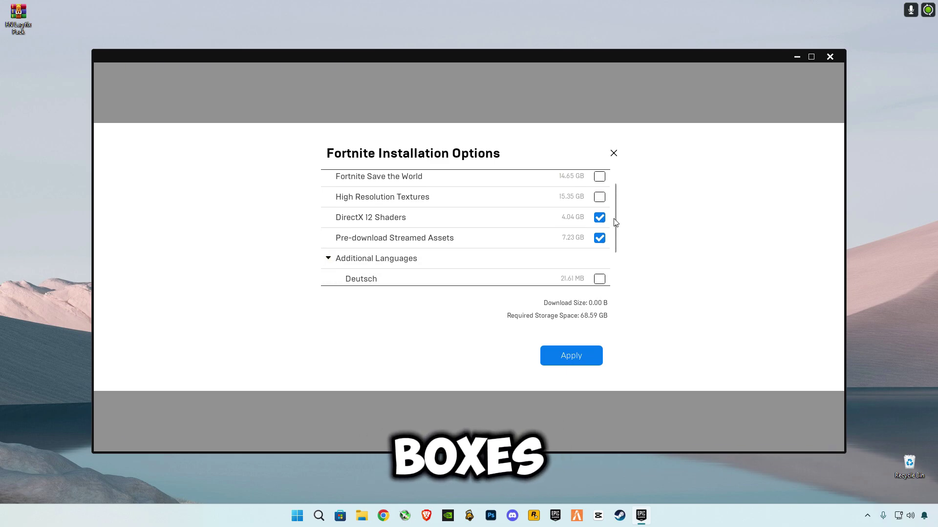
scroll(616, 223, "up", 1)
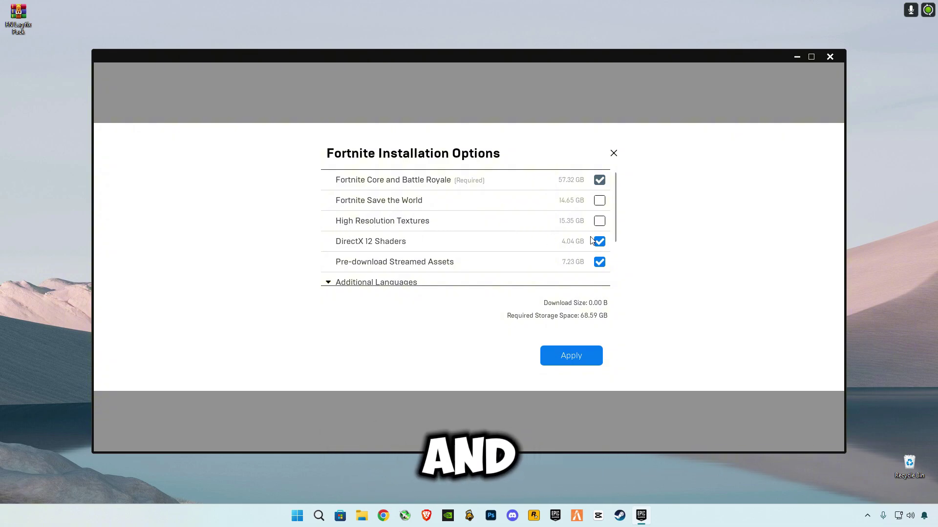
left_click(582, 360)
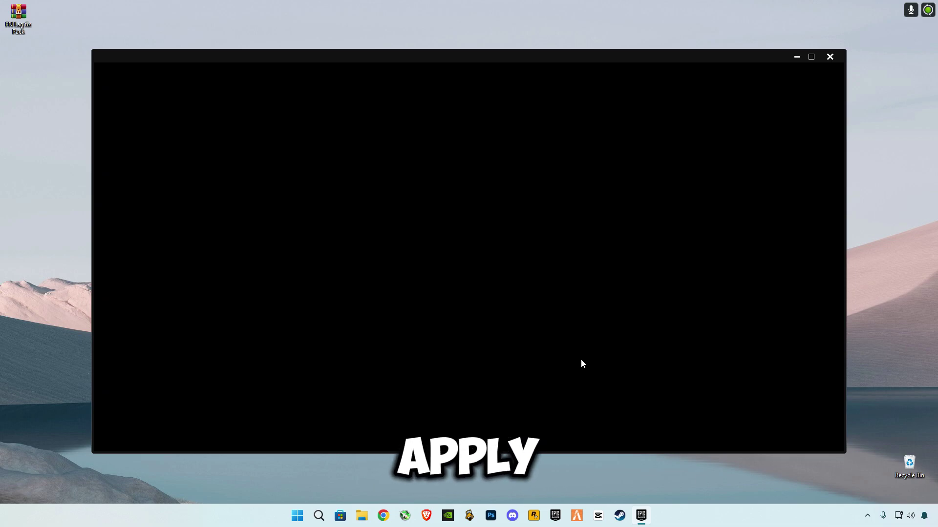
left_click(829, 57)
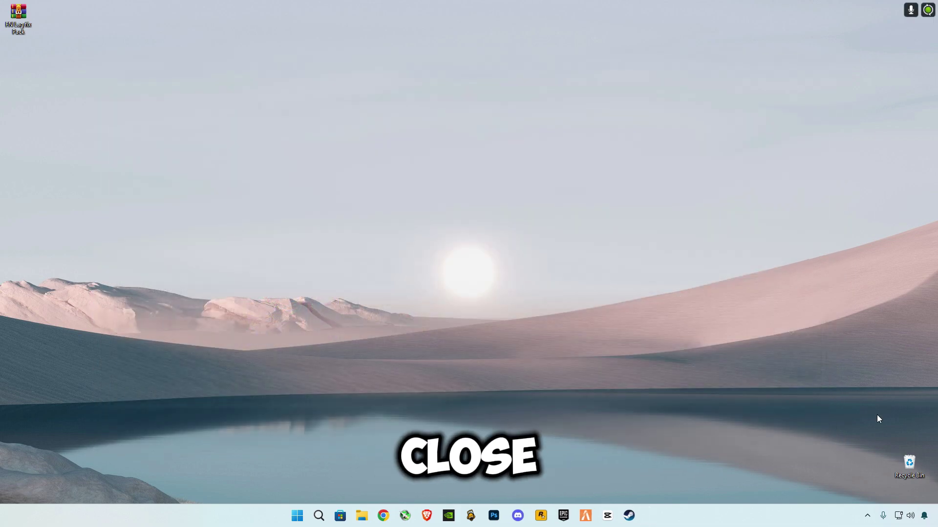
Open the Ethernet adapter's properties from the additional adapter options in Windows advanced network settings
right_click(899, 521)
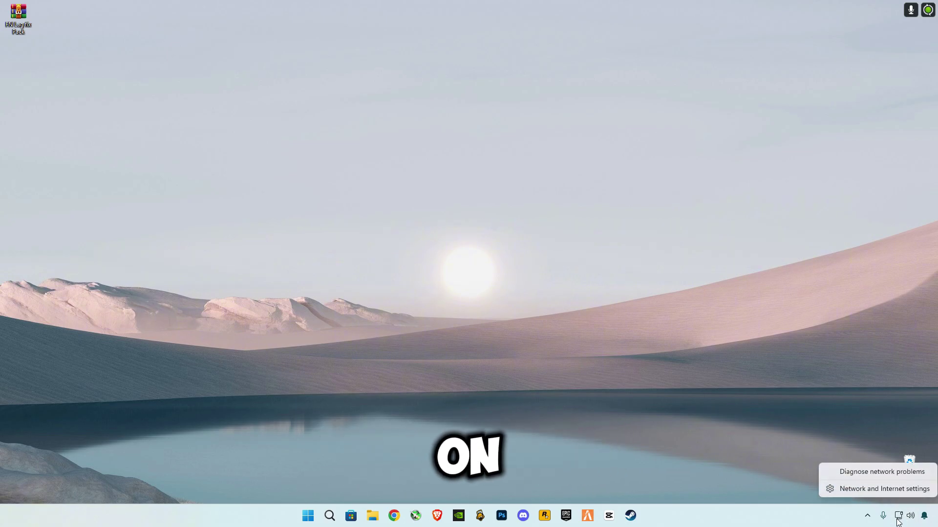
left_click(861, 491)
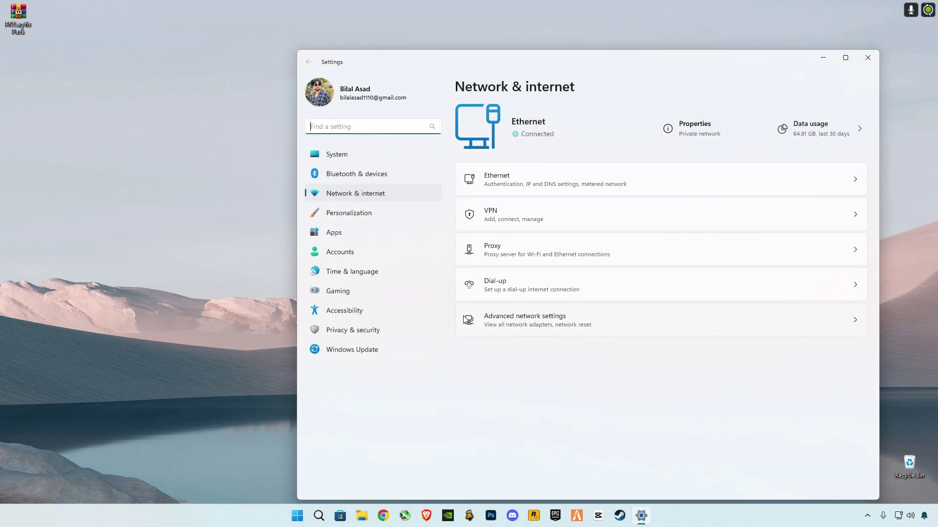
left_click(845, 58)
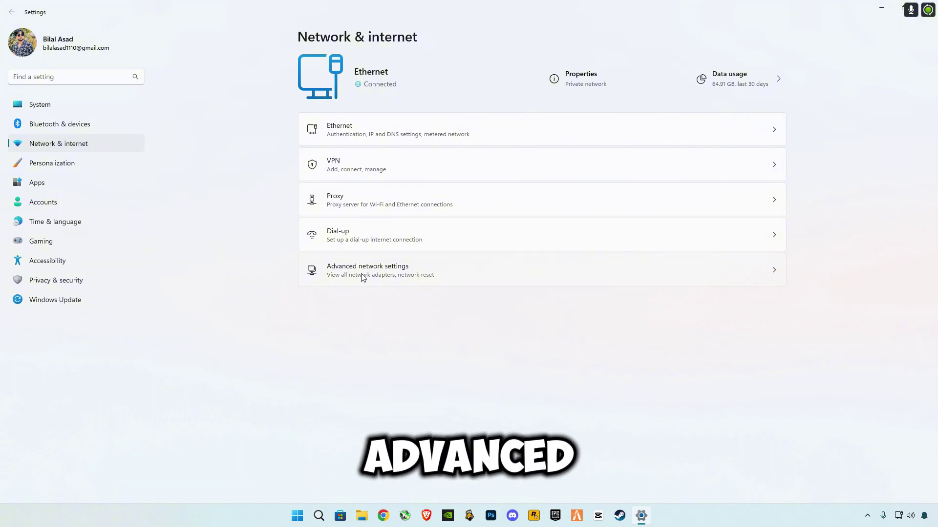
left_click(361, 275)
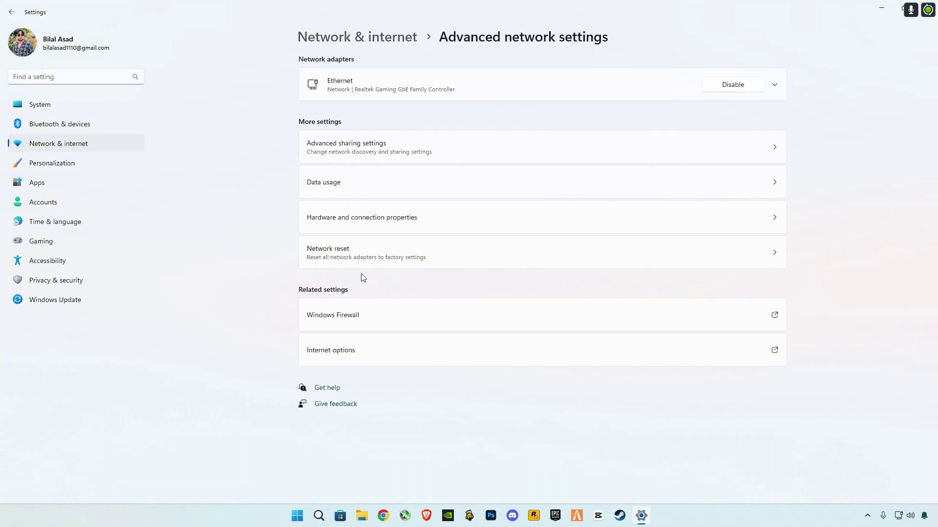
left_click(374, 95)
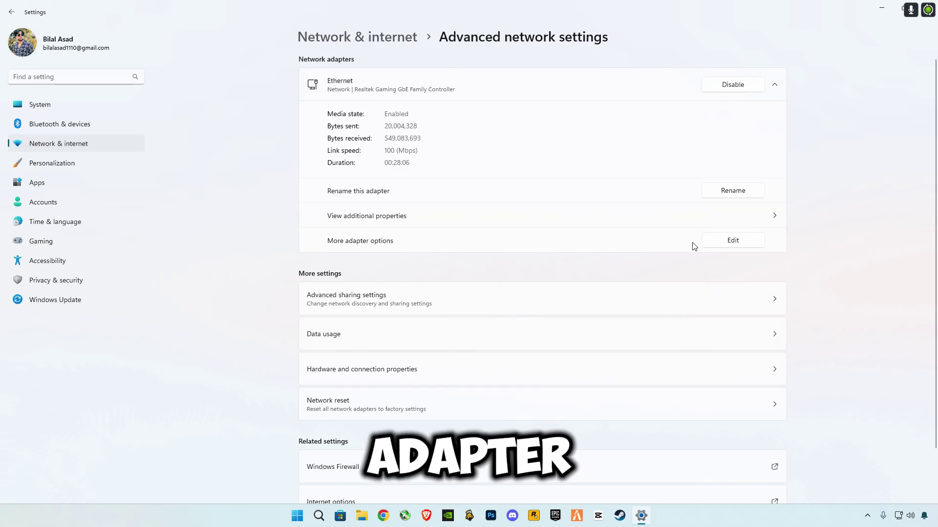
left_click(733, 240)
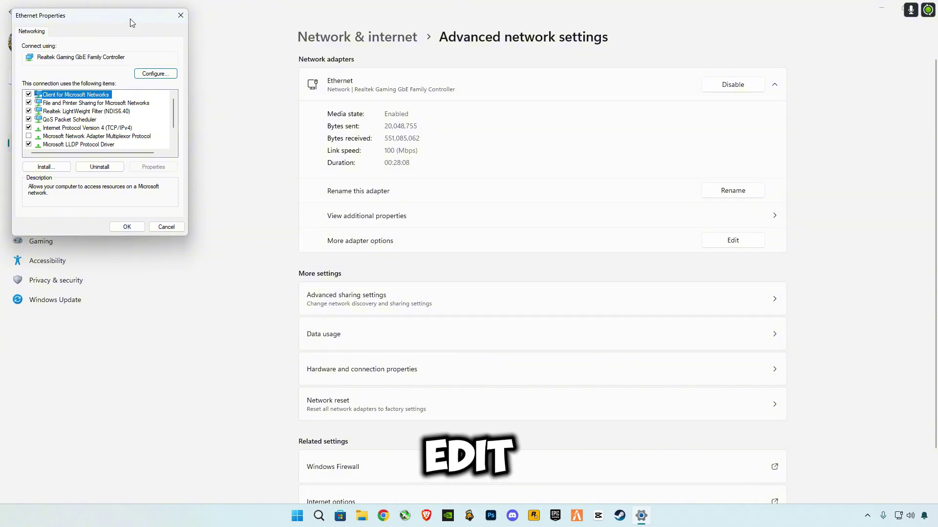
Confirm the adapter's Internet Protocol Version 4 properties with preferred DNS 1.1.1.1 and alternate DNS 1.0.0.1, and close the network settings
left_click_drag(131, 22, 499, 162)
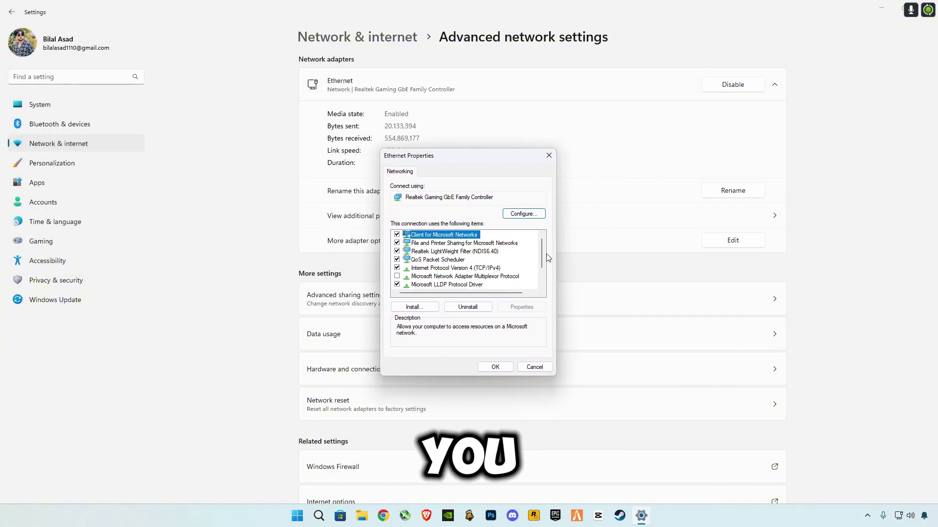
scroll(545, 258, "down", 1)
left_click(415, 252)
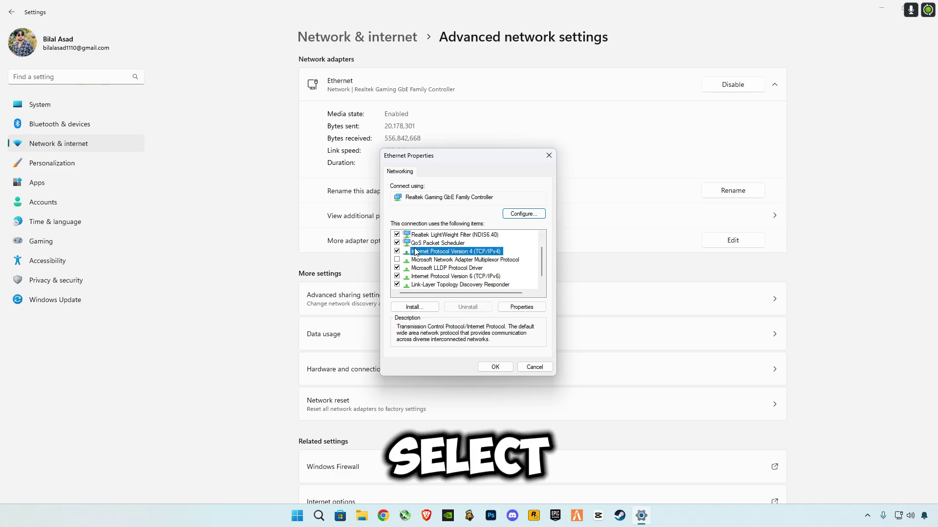
left_click(521, 308)
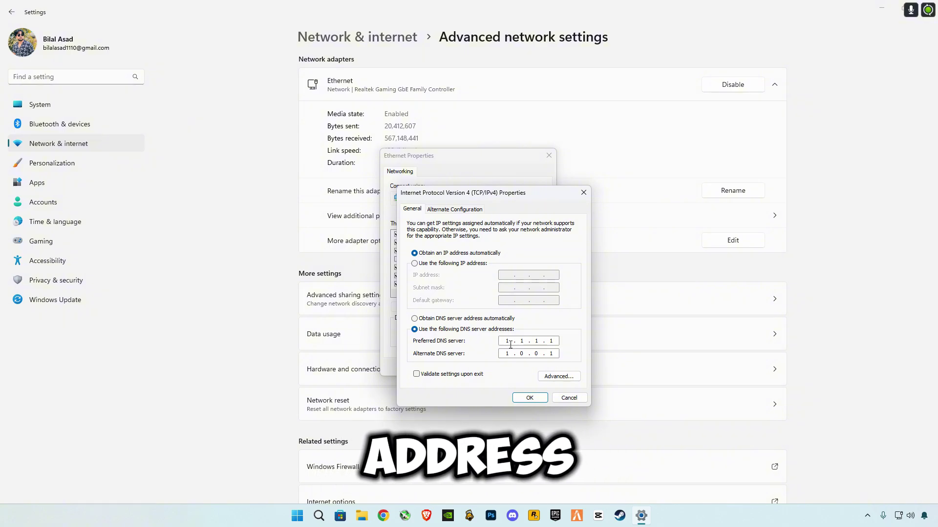
left_click(529, 397)
left_click(495, 367)
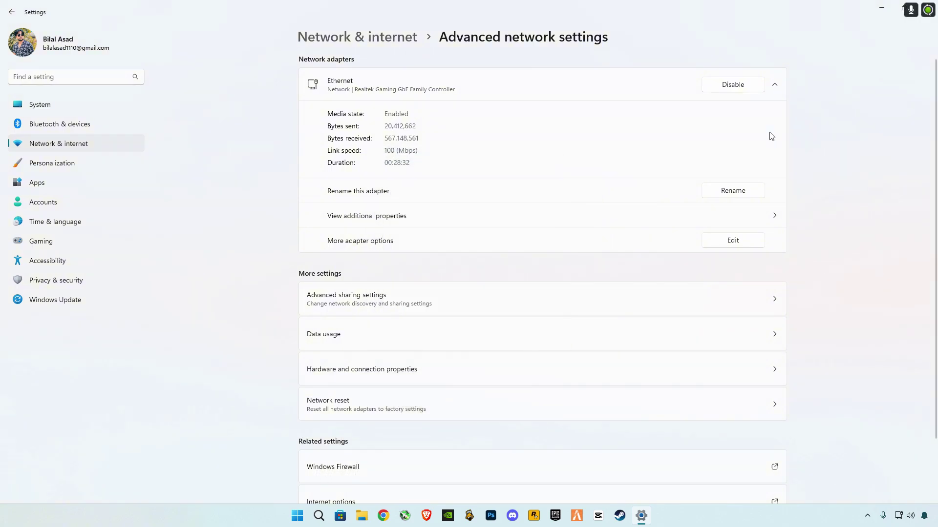
left_click(927, 8)
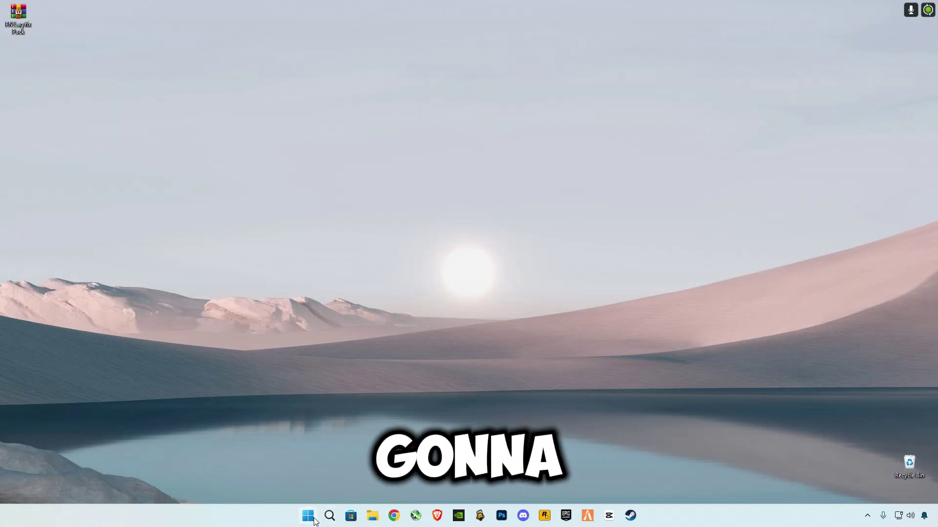
Open the C:\Windows\Temp folder through the Run dialog, delete all its files and close the folder
key("super")
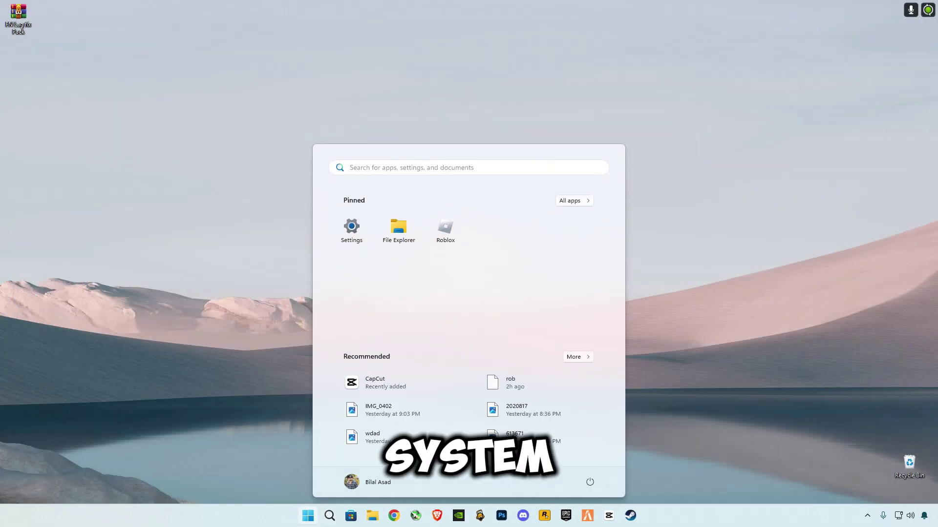
right_click(308, 516)
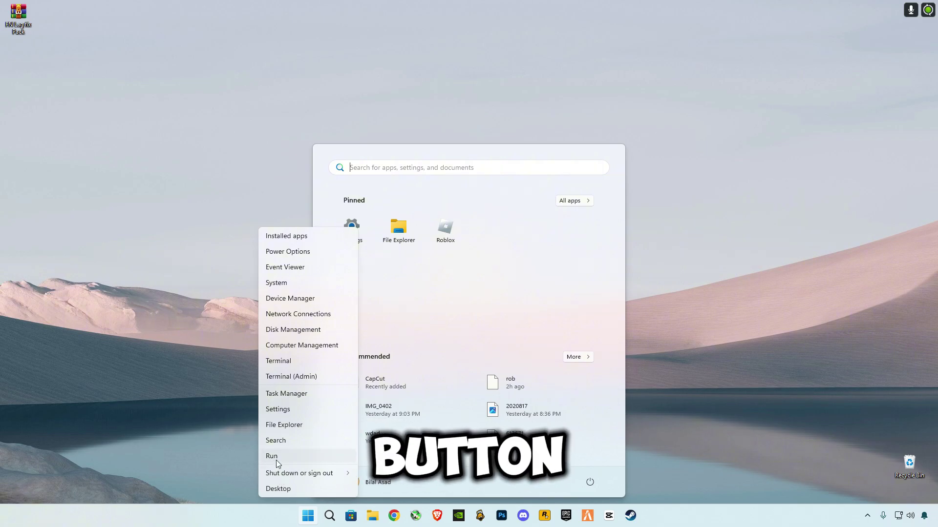
left_click(277, 460)
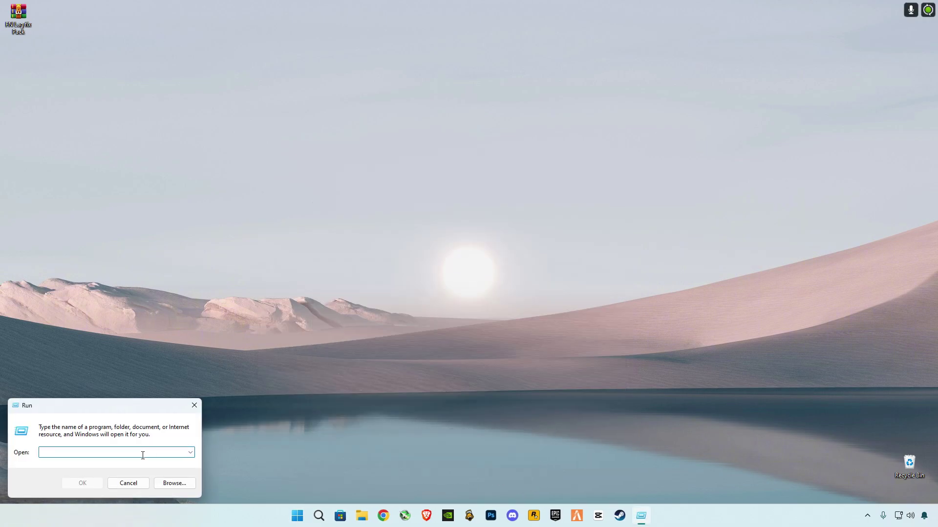
key("Return")
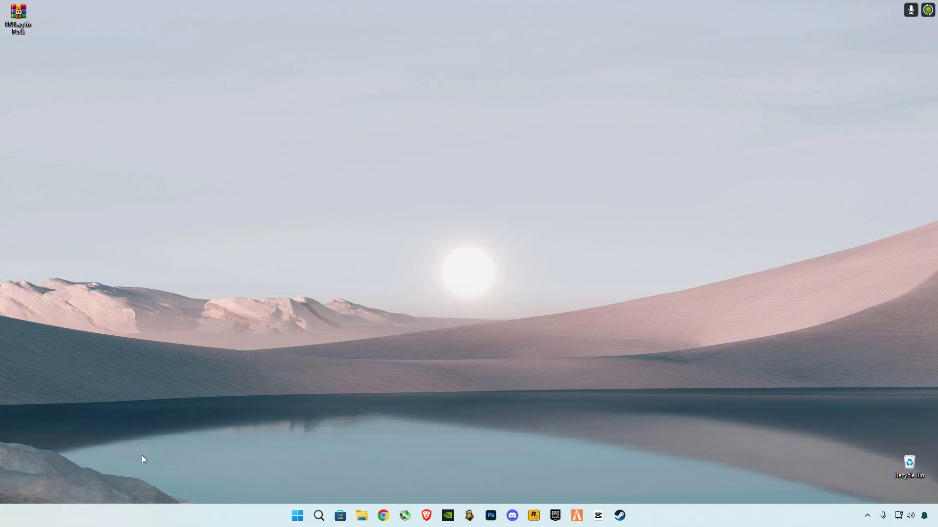
key("ctrl+a")
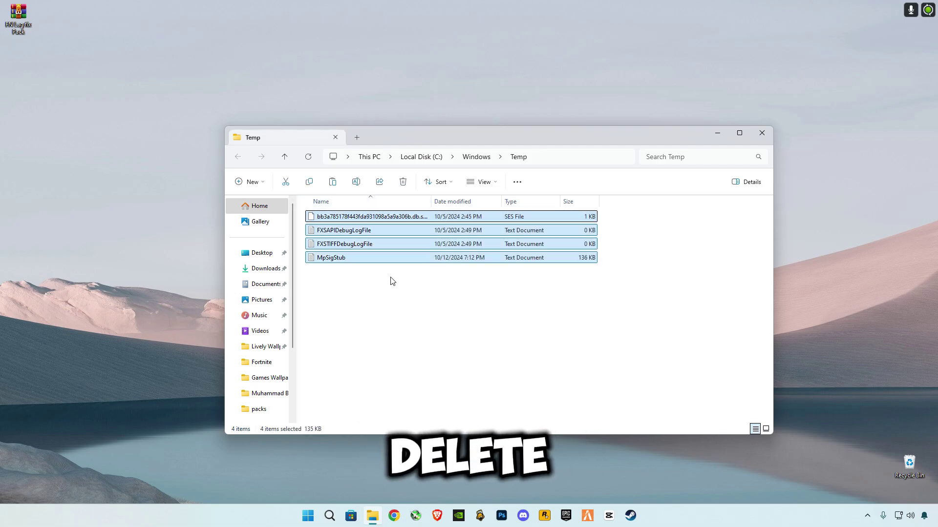
key("Delete")
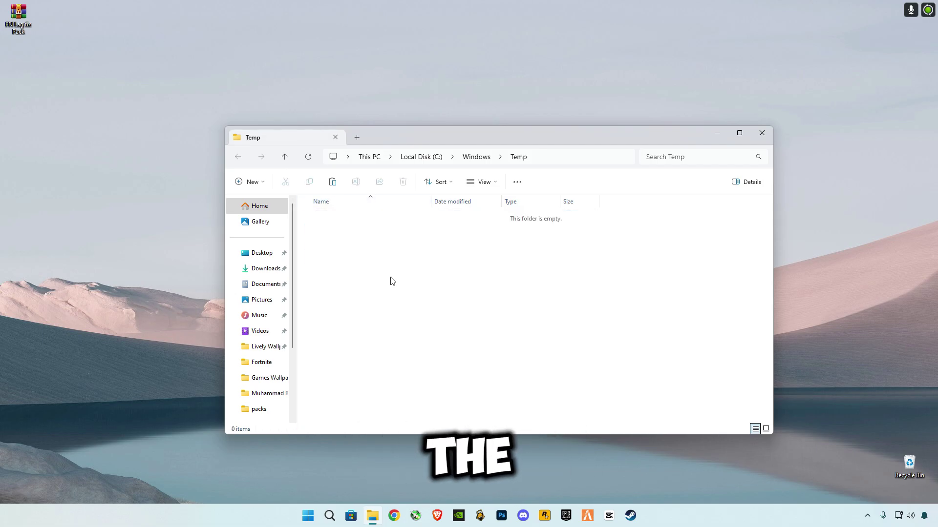
left_click(766, 138)
Open the %temp% folder through Run, delete all its contents while skipping protected or in-use items, and close the folder
key("super+r")
type("%")
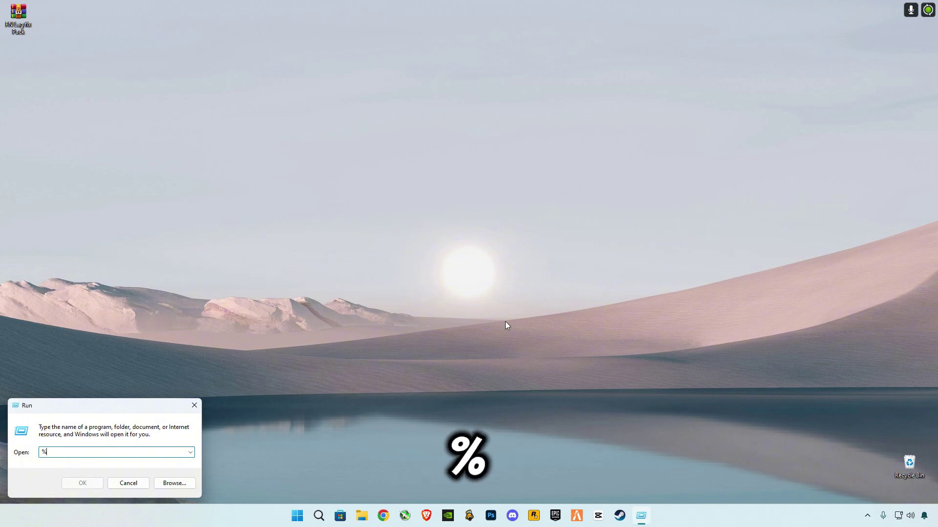
type("temp%")
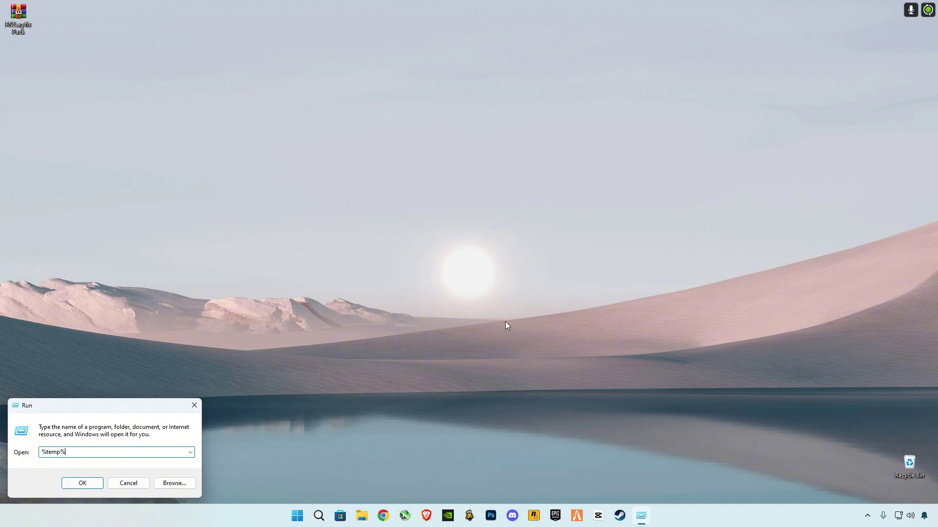
key("Return")
left_click(505, 325)
key("ctrl+a")
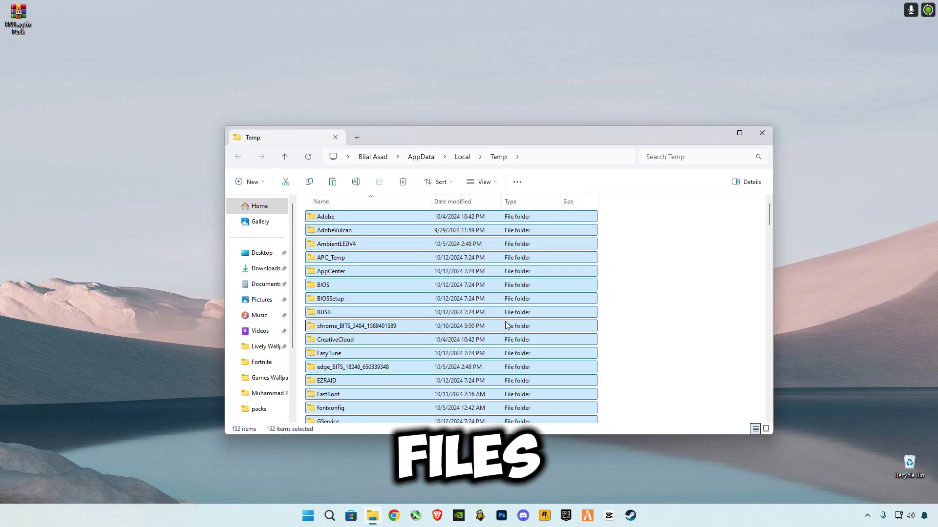
key("Delete")
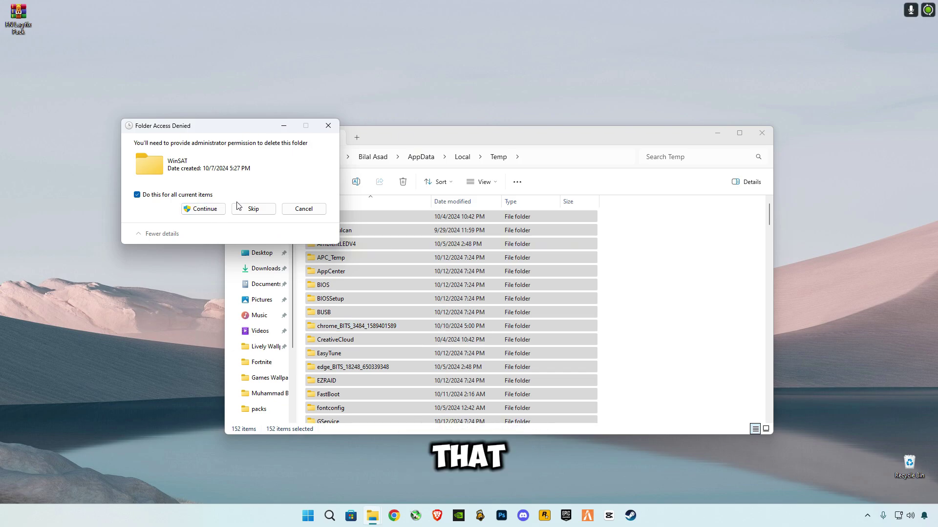
left_click(253, 208)
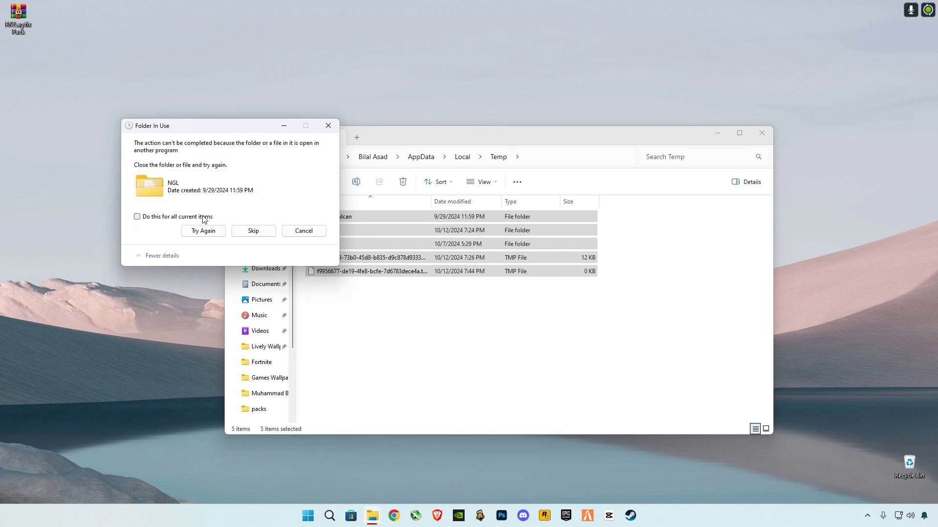
left_click(253, 230)
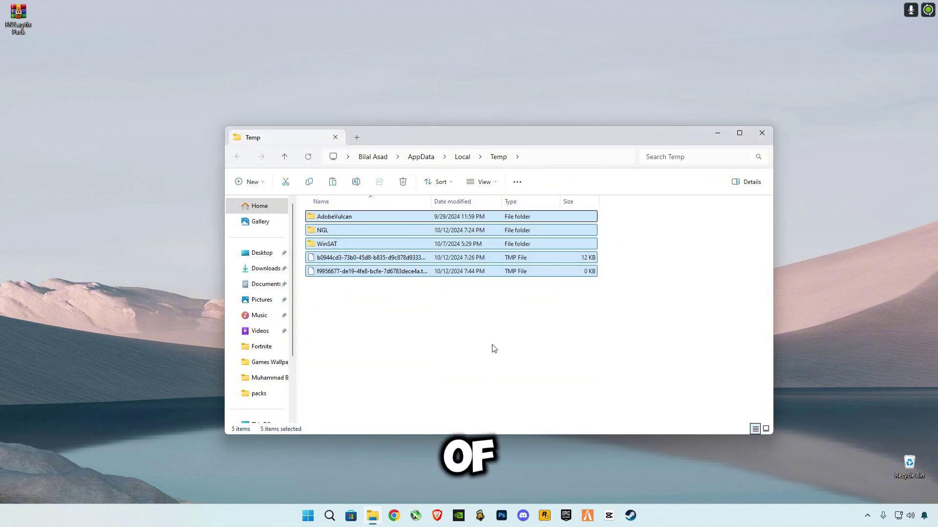
left_click(763, 135)
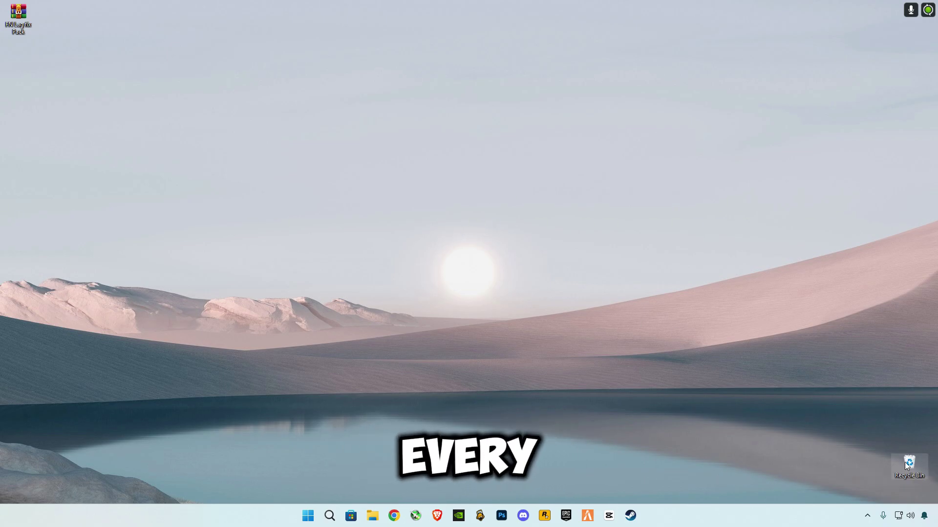
Empty the Recycle Bin and confirm the permanent deletion of all its items
right_click(906, 465)
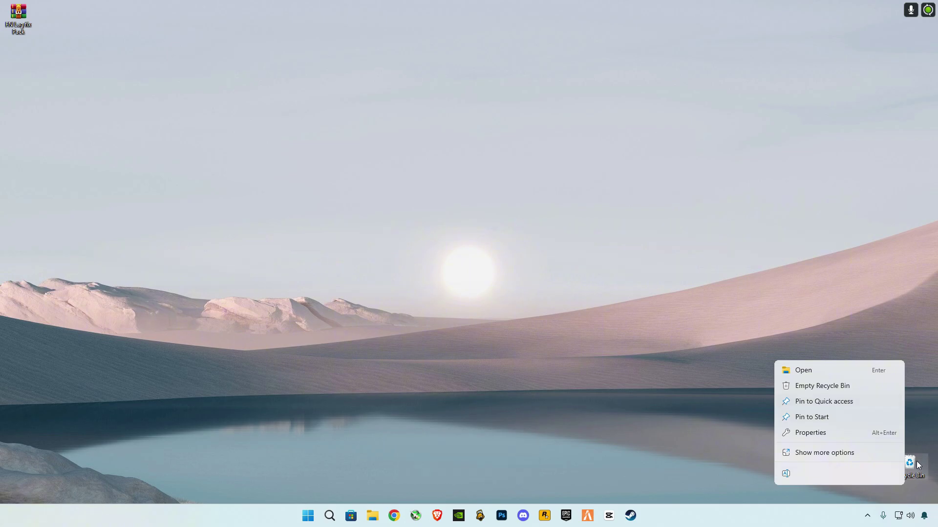
left_click(820, 389)
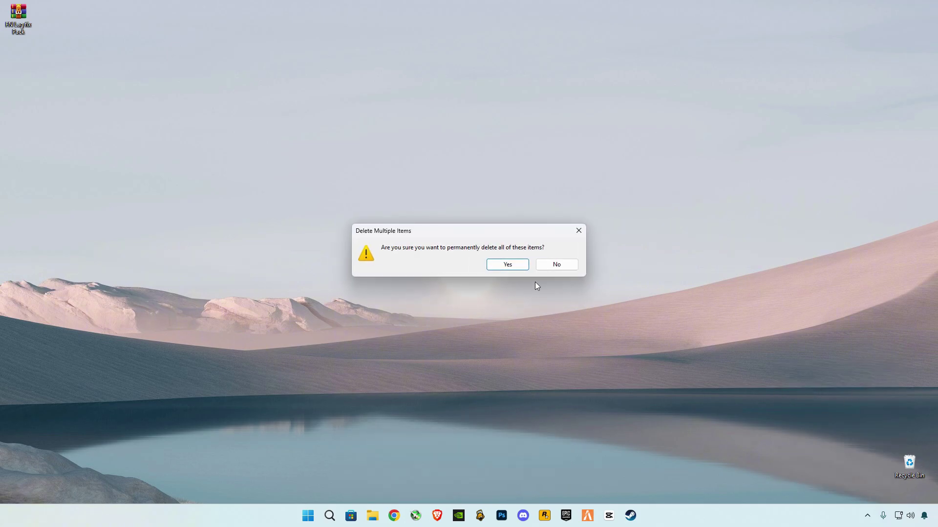
left_click(505, 265)
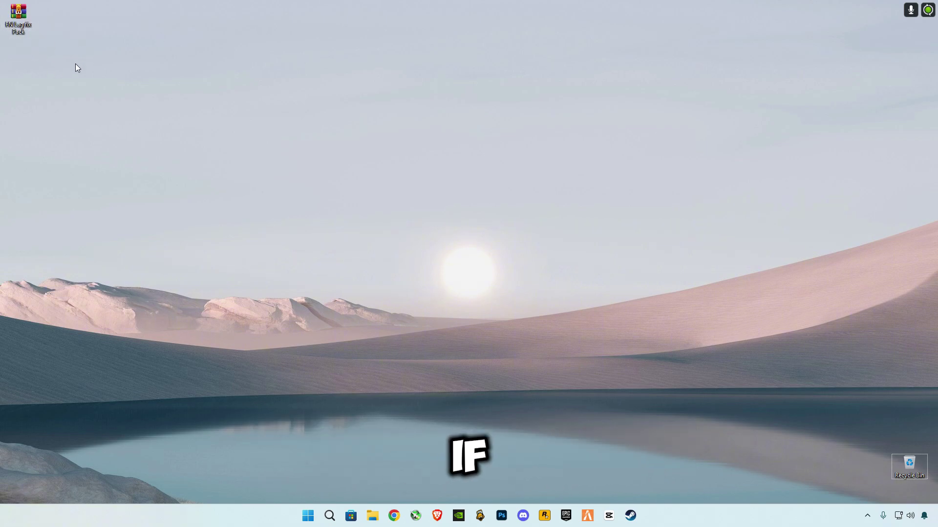
Extract the FN Lagfix Pack archive into its own folder on the desktop
right_click(24, 25)
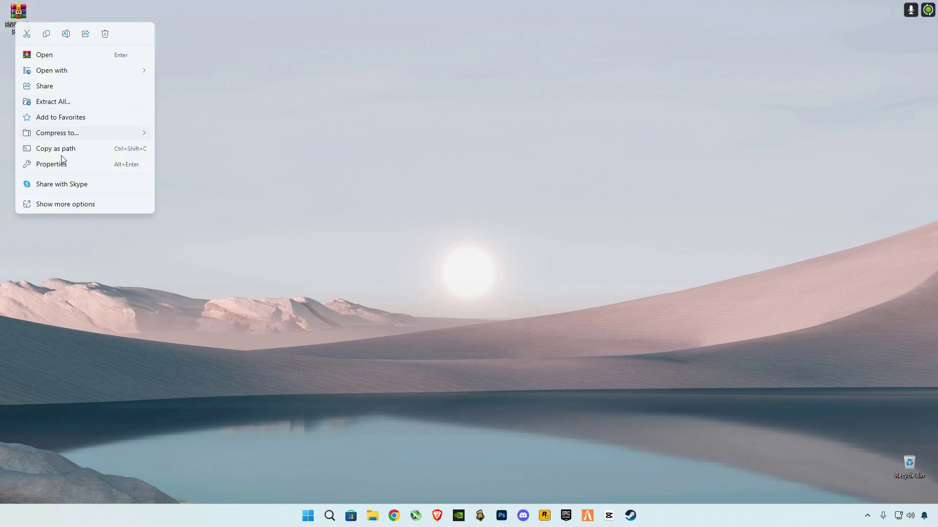
left_click(73, 205)
left_click(60, 84)
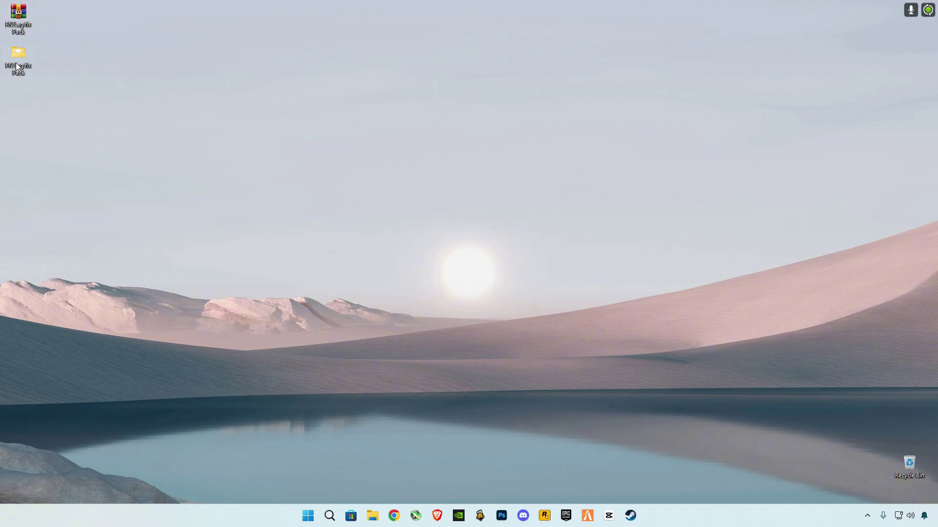
Open the extracted FN Lag fix Pack folder, run dxcpl and open its Direct3D executable list for editing
double_click(17, 66)
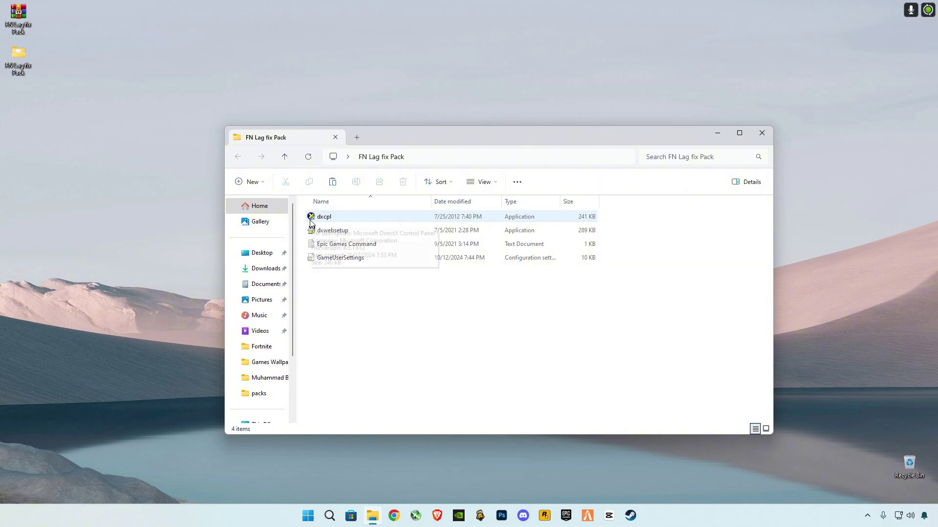
left_click(327, 220)
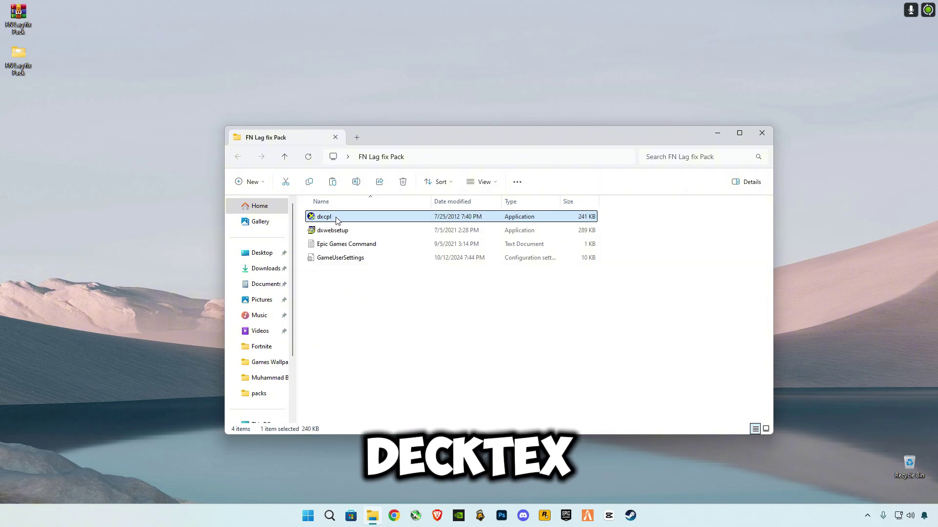
double_click(336, 221)
left_click(548, 389)
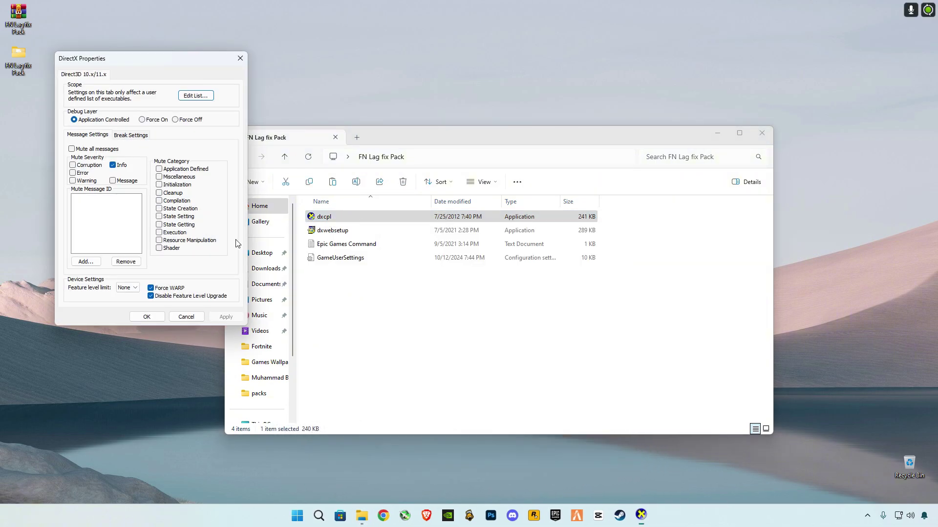
left_click_drag(234, 61, 543, 136)
left_click(504, 170)
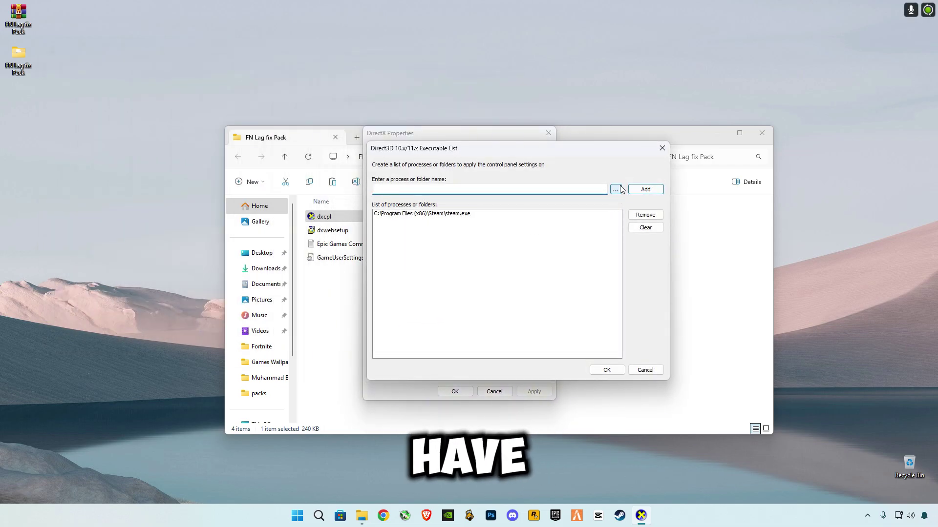
Browse for an executable to add, going to C:\Program Files (x86)\Epic Games\Launcher
left_click(615, 190)
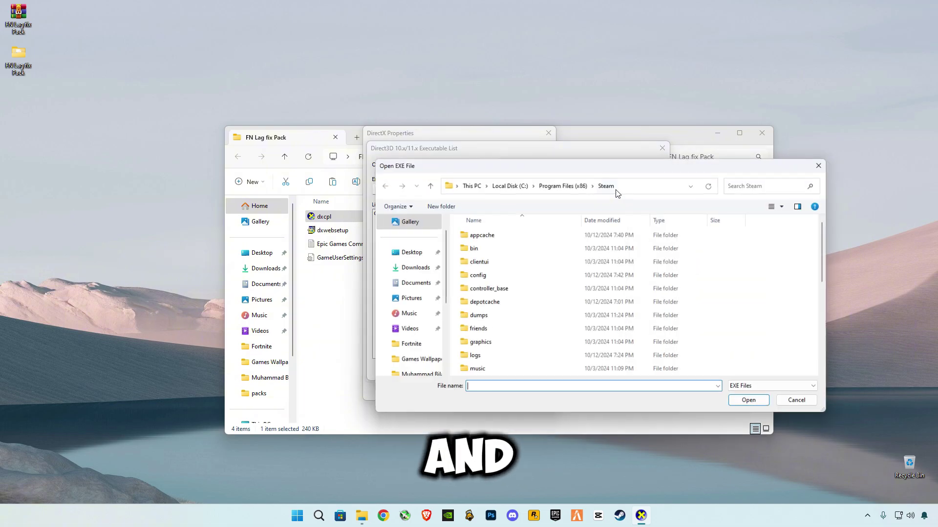
left_click_drag(442, 279, 444, 318)
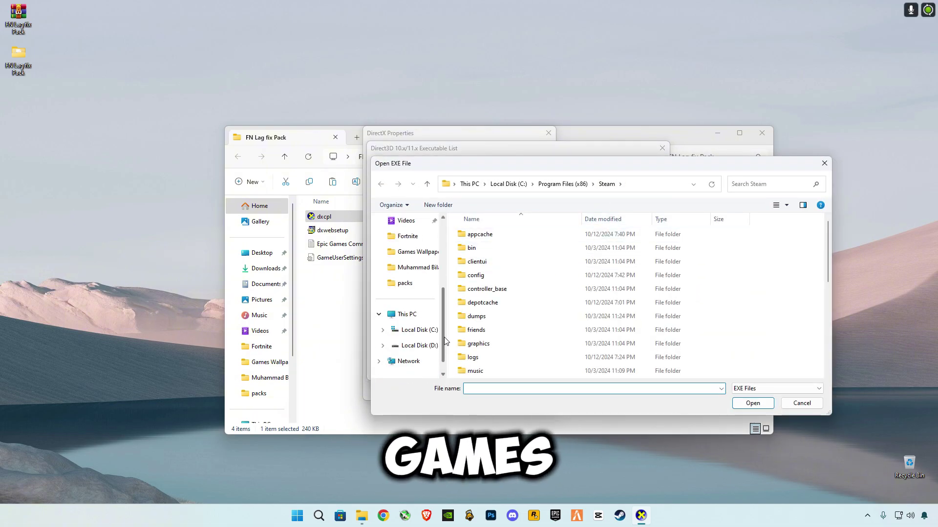
scroll(415, 342, "down", 2)
left_click(415, 331)
double_click(514, 301)
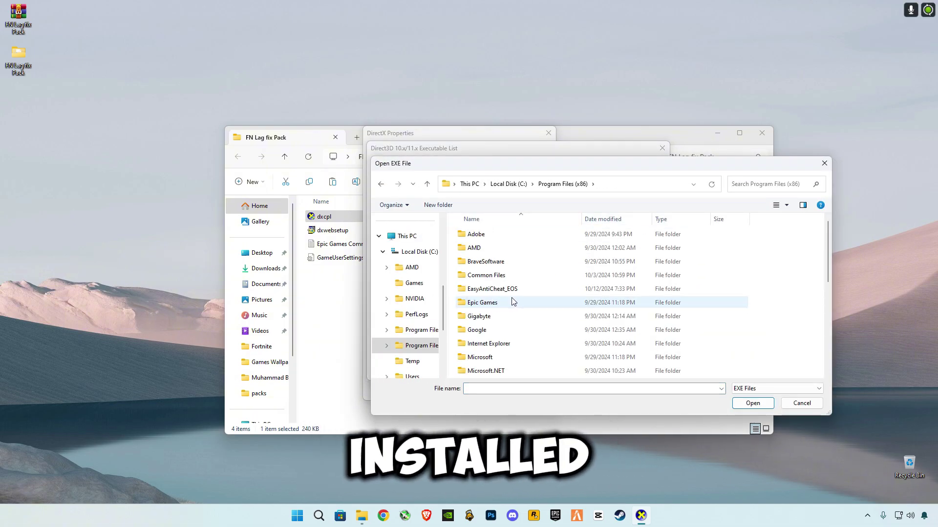
left_click(511, 298)
double_click(512, 298)
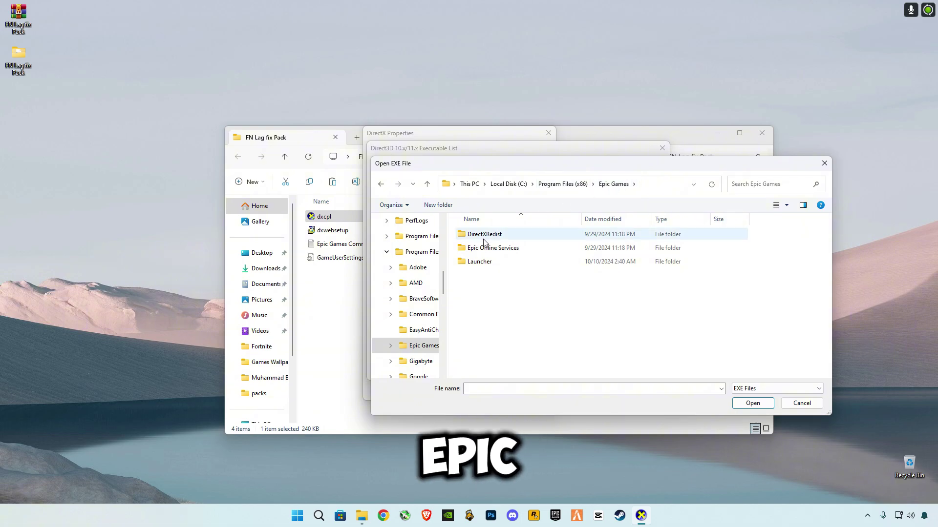
left_click(491, 262)
double_click(491, 262)
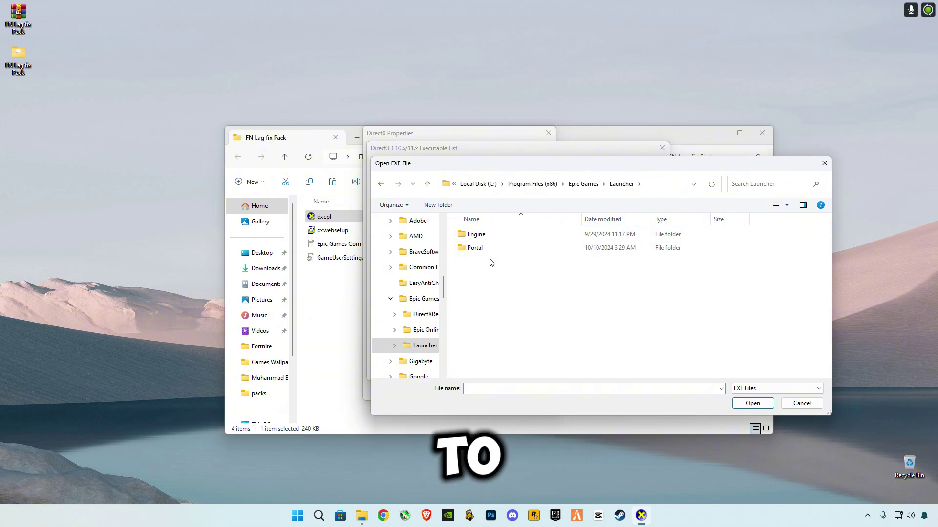
Add EpicGamesLauncher from Engine\Binaries\Win64 to the executable list and apply the DirectX properties
double_click(484, 235)
double_click(493, 240)
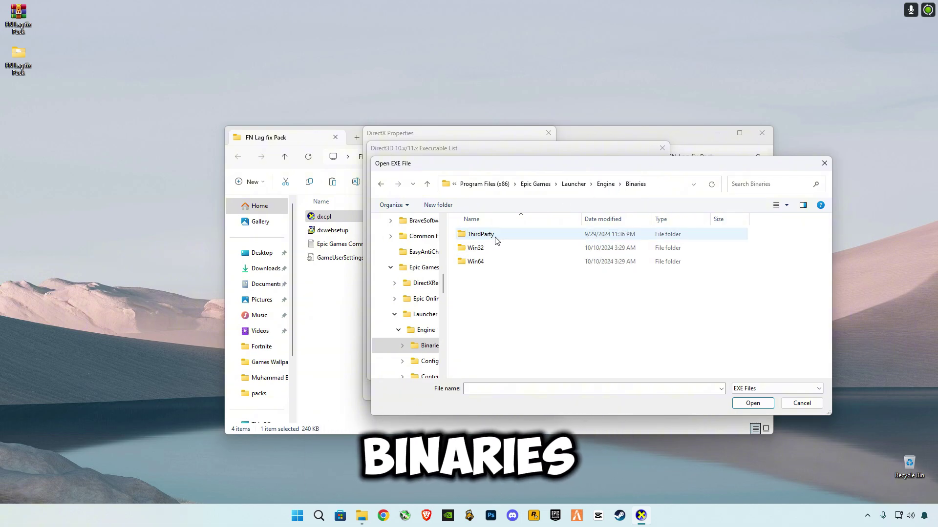
double_click(487, 261)
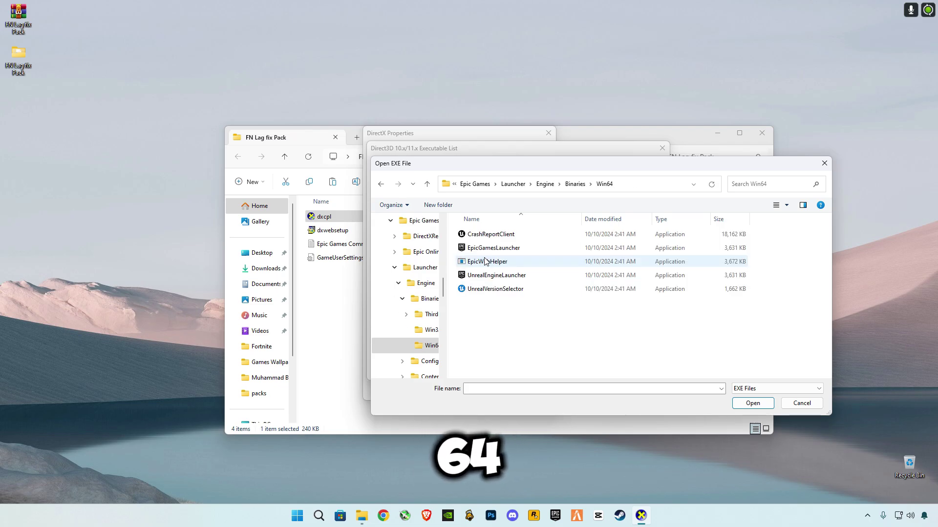
left_click(503, 251)
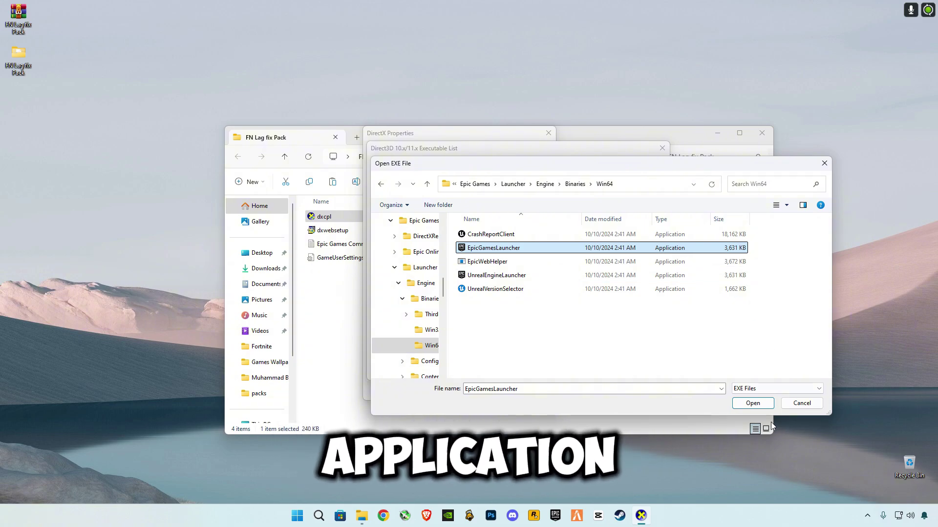
left_click(752, 403)
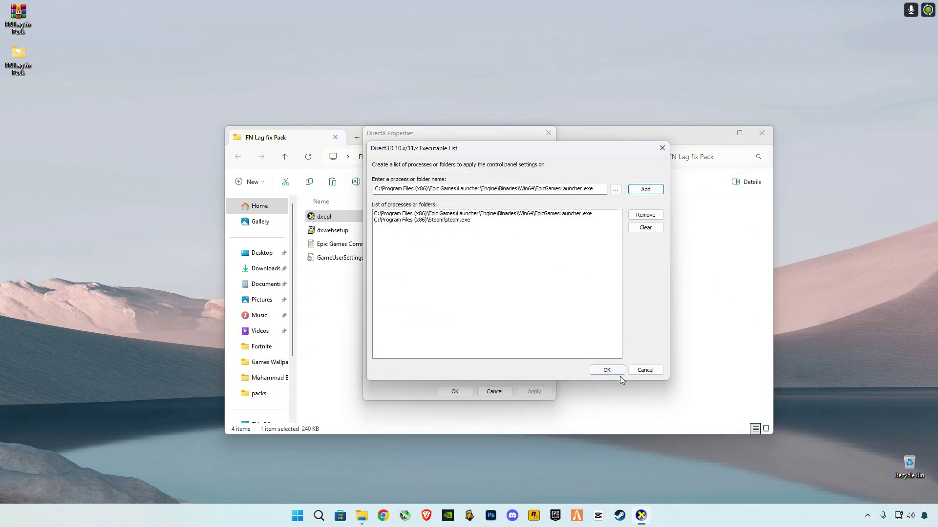
left_click(603, 371)
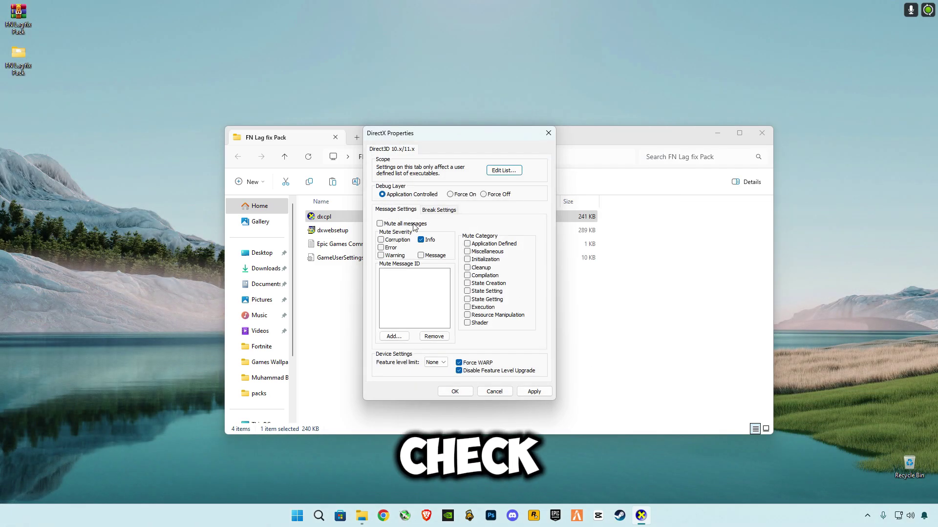
left_click(526, 394)
left_click(455, 392)
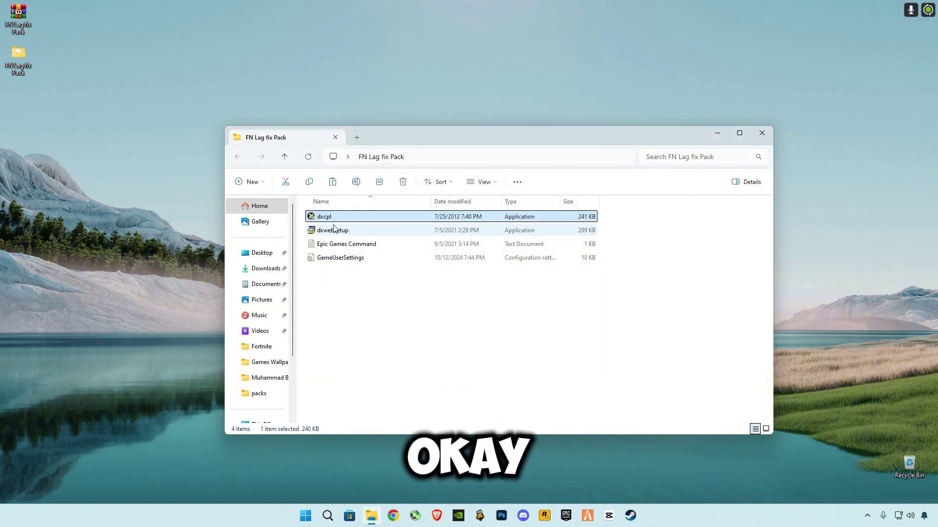
Run dxwebsetup from the pack, accept the license agreement and start installing the DirectX runtime components
double_click(333, 230)
left_click(462, 395)
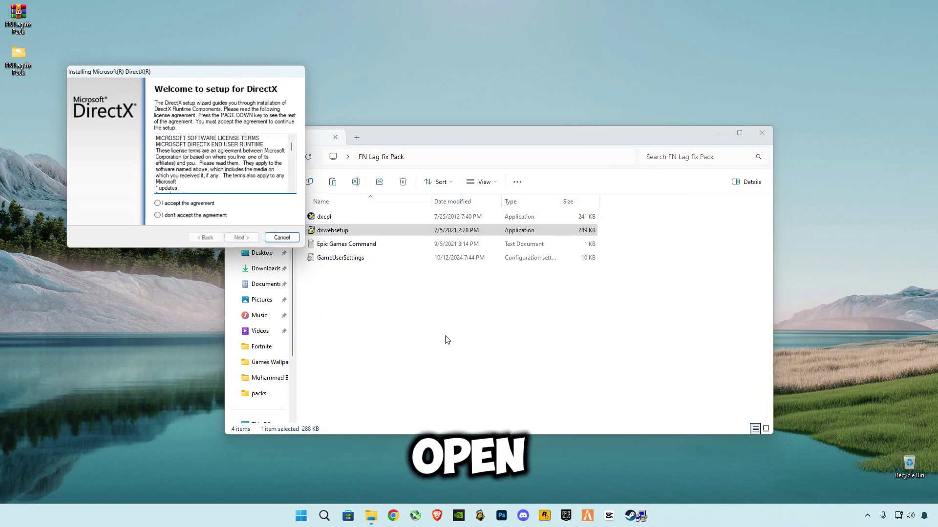
left_click_drag(192, 71, 472, 150)
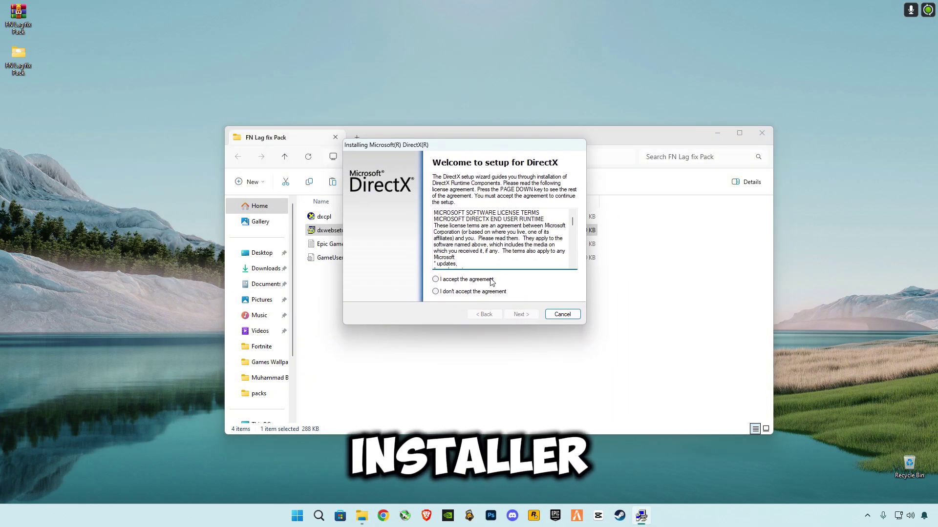
left_click(435, 279)
left_click(510, 315)
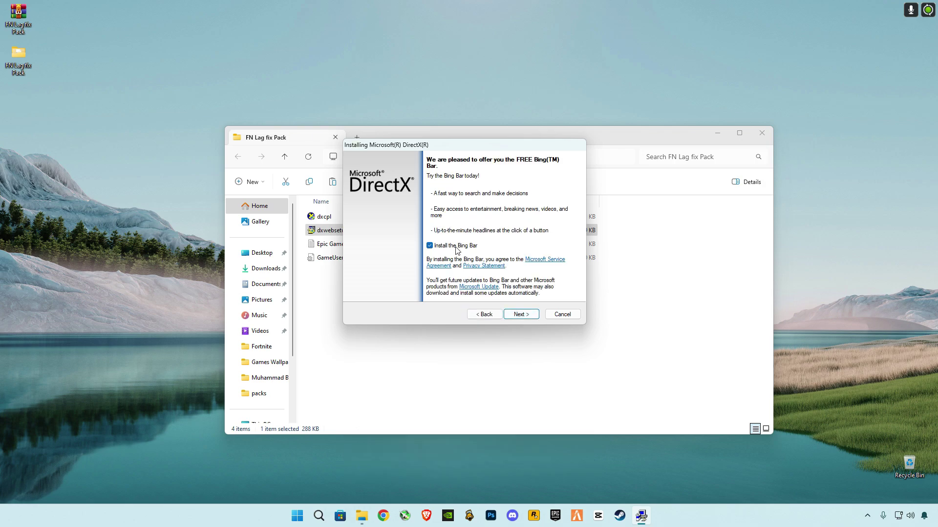
left_click(522, 315)
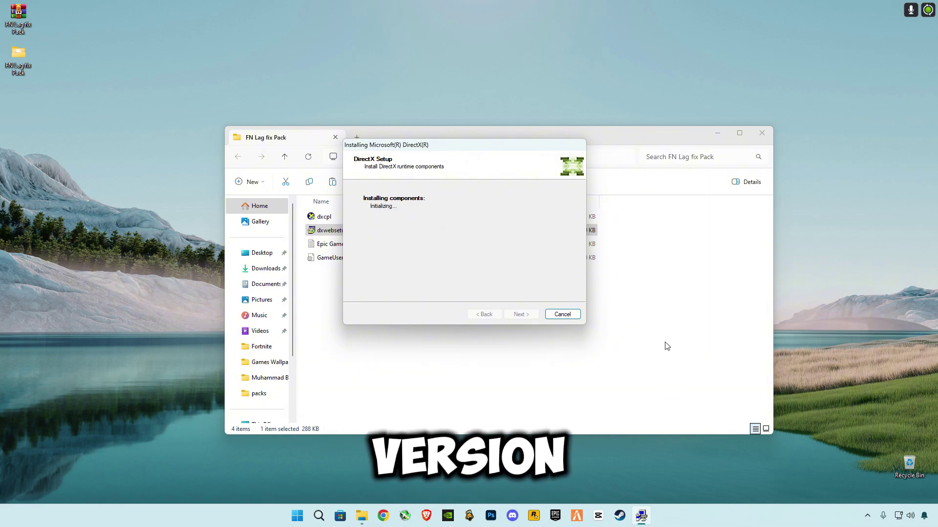
left_click(634, 365)
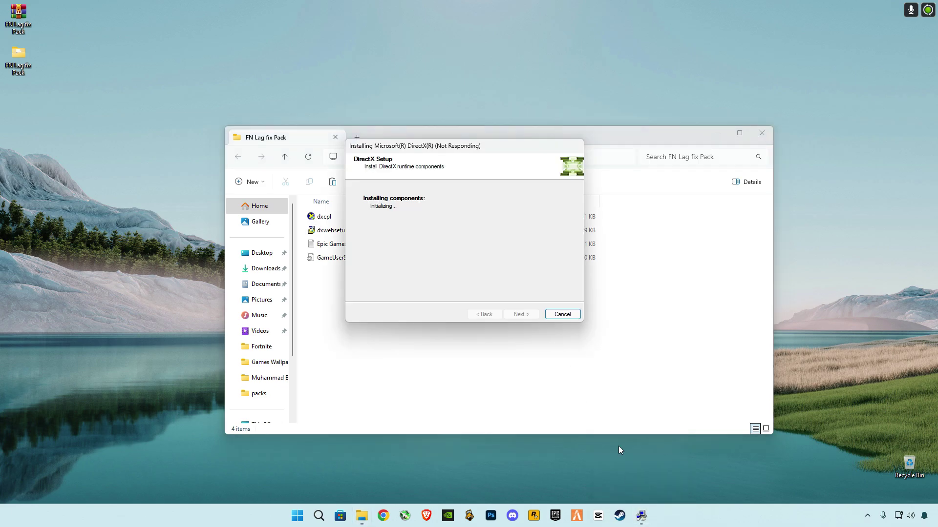
Move the DirectX setup window out of the way and open the Epic Games Command text file
left_click_drag(466, 156, 127, 67)
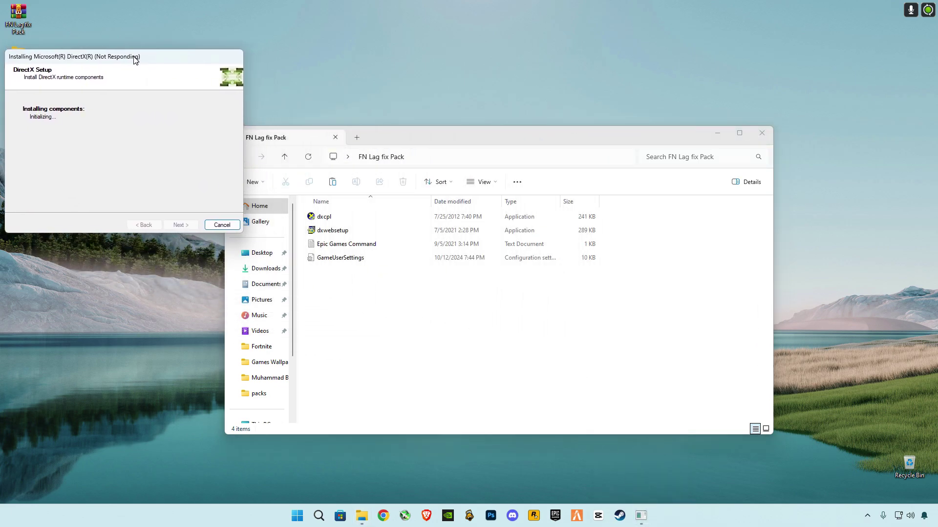
left_click(446, 325)
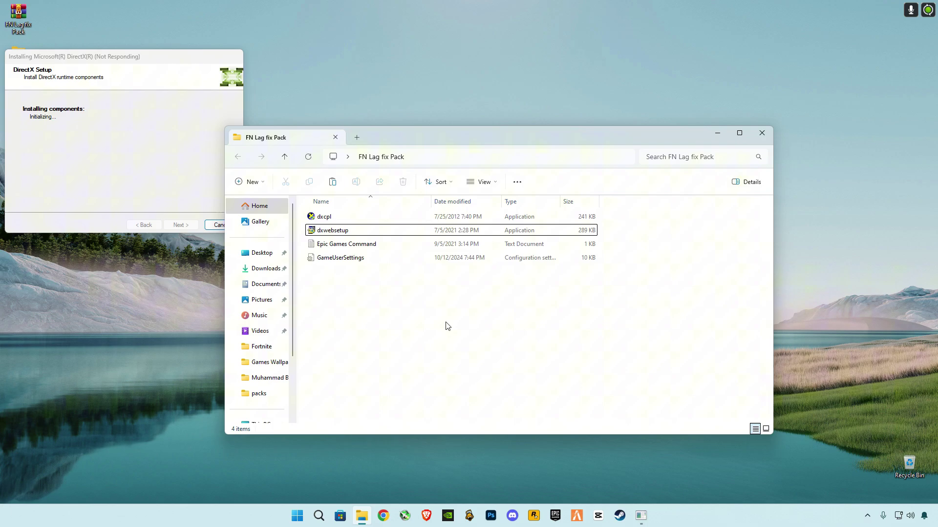
left_click(335, 248)
double_click(350, 248)
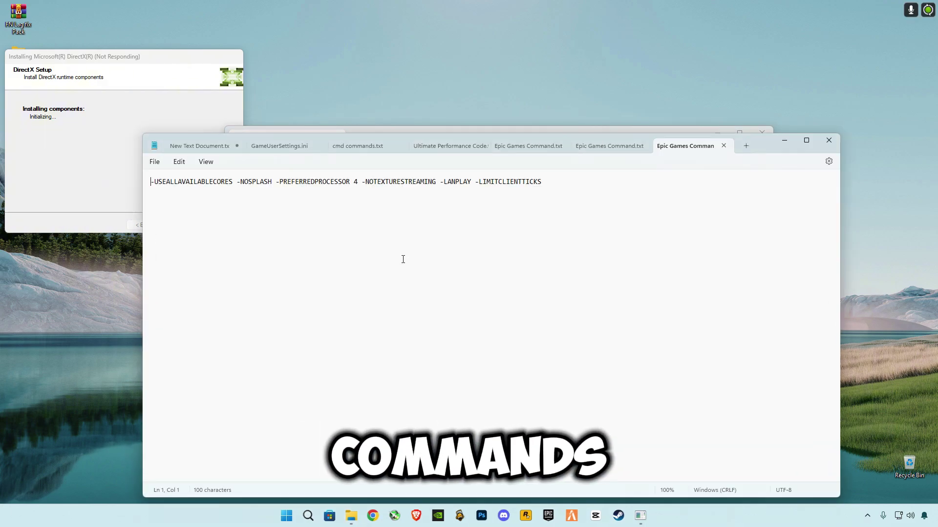
Switch to the Epic Games Launcher, open its settings and enable Additional Command Line Arguments for Fortnite
left_click(866, 517)
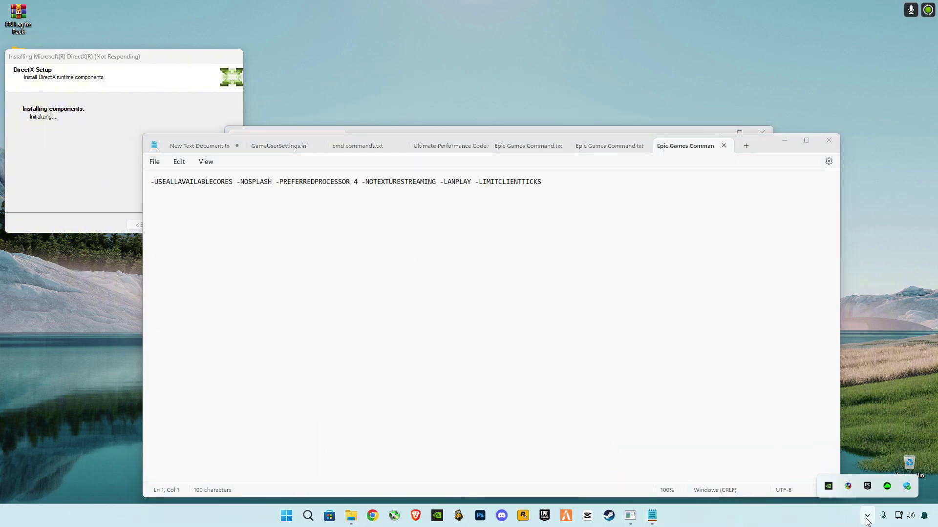
right_click(867, 490)
left_click(867, 492)
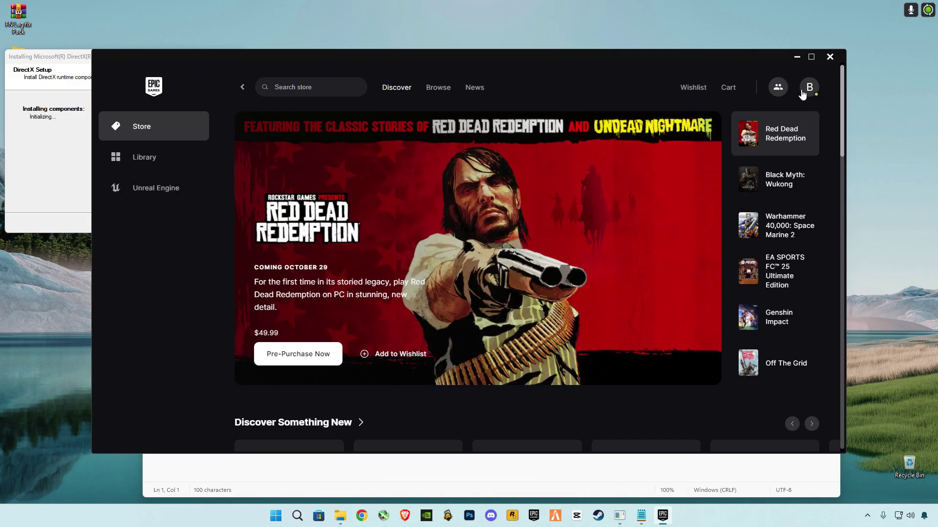
left_click(809, 89)
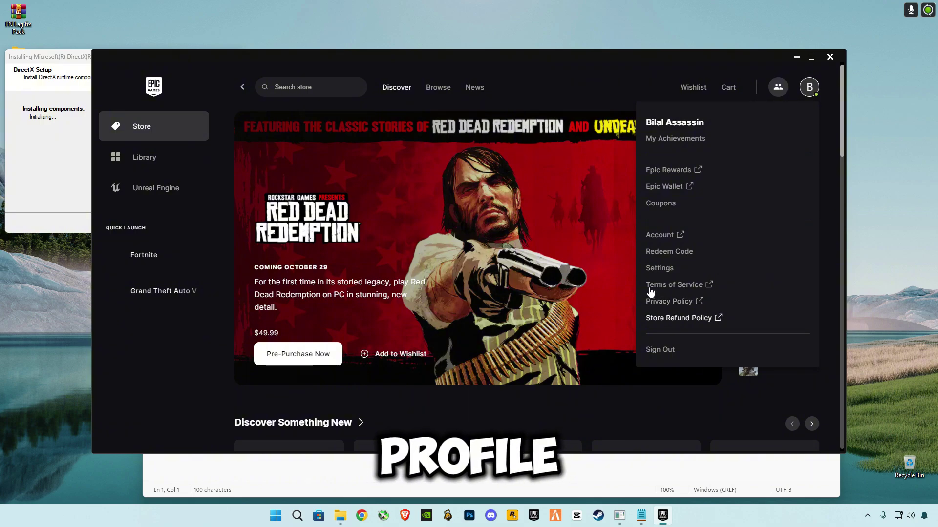
left_click(660, 268)
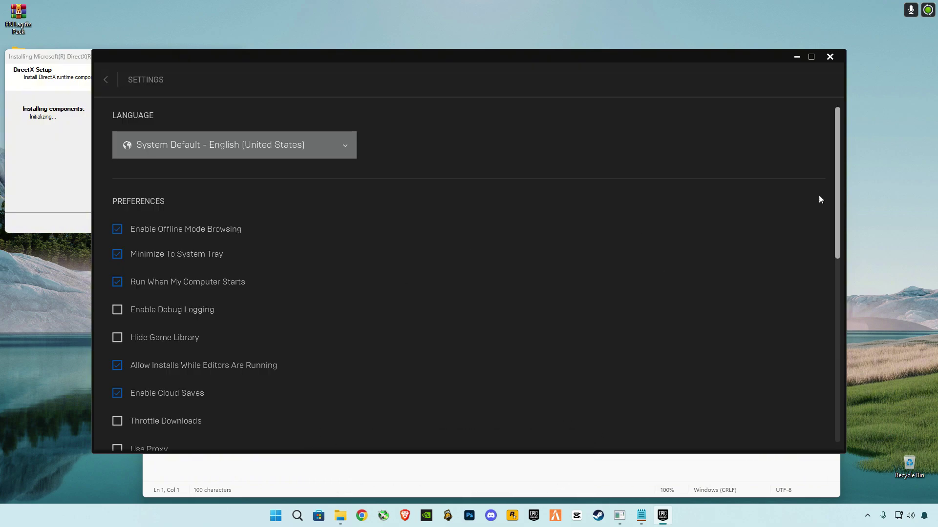
scroll(820, 198, "down", 15)
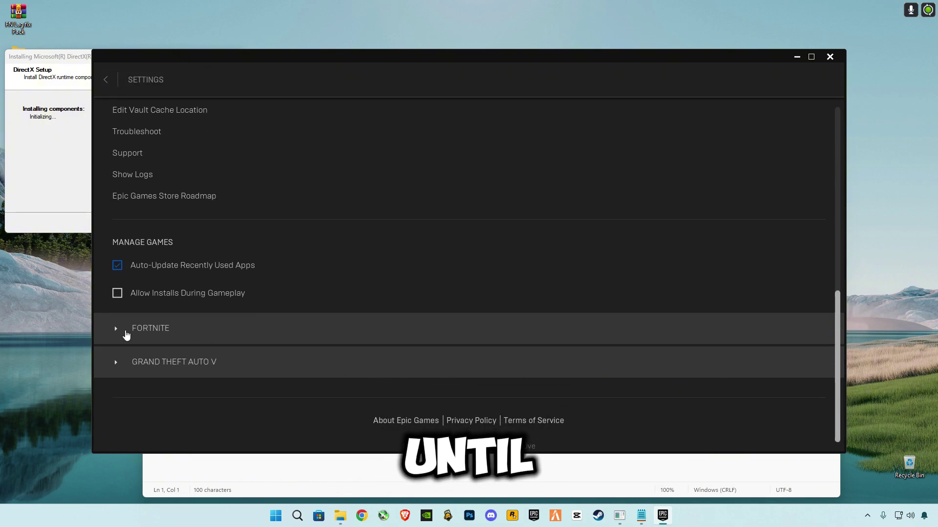
left_click(116, 330)
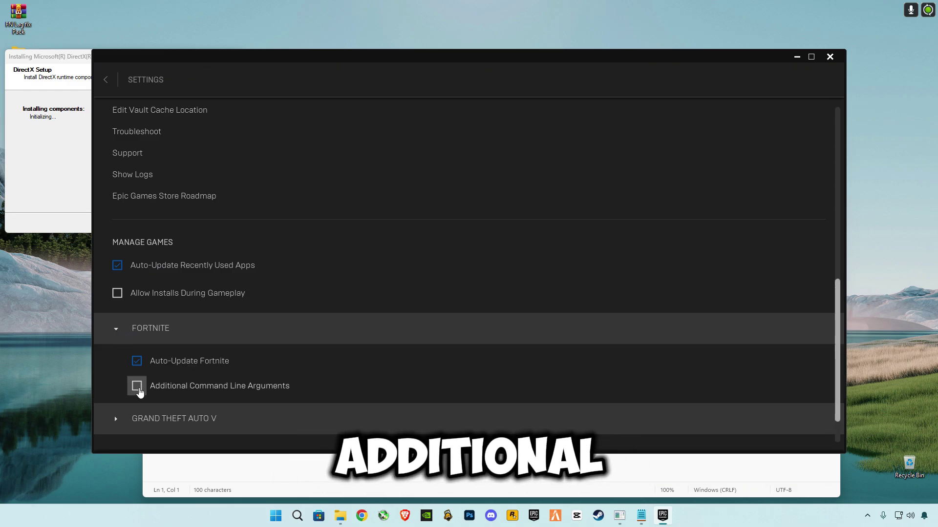
left_click(137, 387)
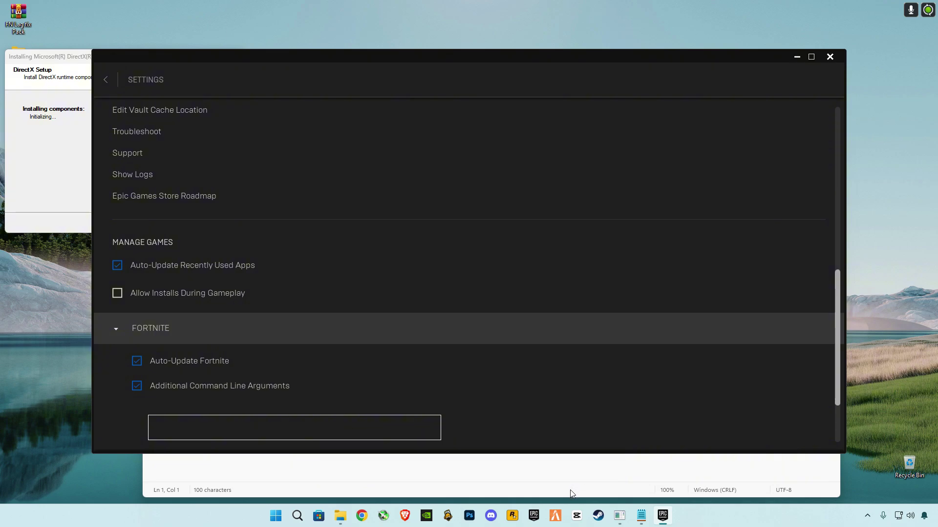
Copy the full command line from the Epic Games Command file into Fortnite's additional arguments, from -USEALLAVAILABLECORES to -LIMITCLIENTTICKS
left_click(547, 474)
left_click_drag(466, 191, 160, 174)
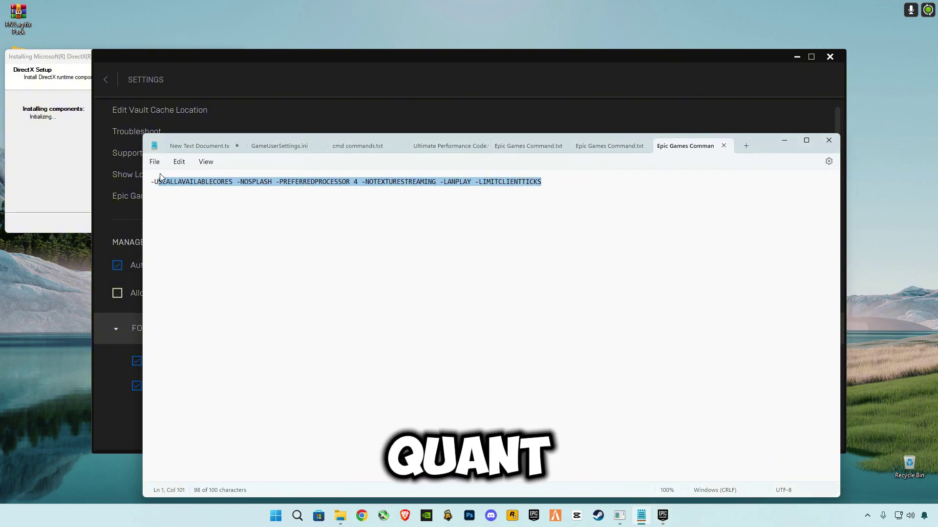
left_click(114, 396)
left_click(183, 427)
key("ctrl+v")
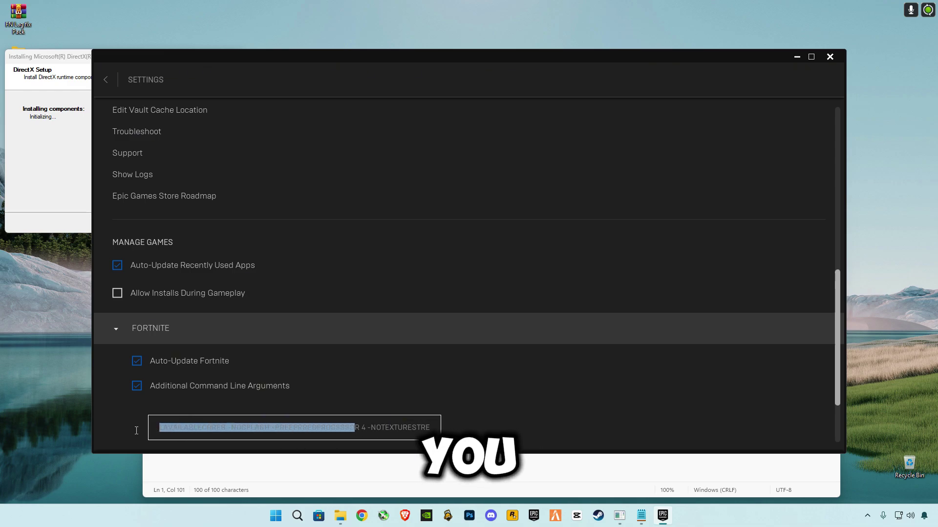
Look up the CPU's core count in Task Manager's performance view and set Fortnite's -PREFERREDPROCESSOR argument value to 8
left_click(332, 432)
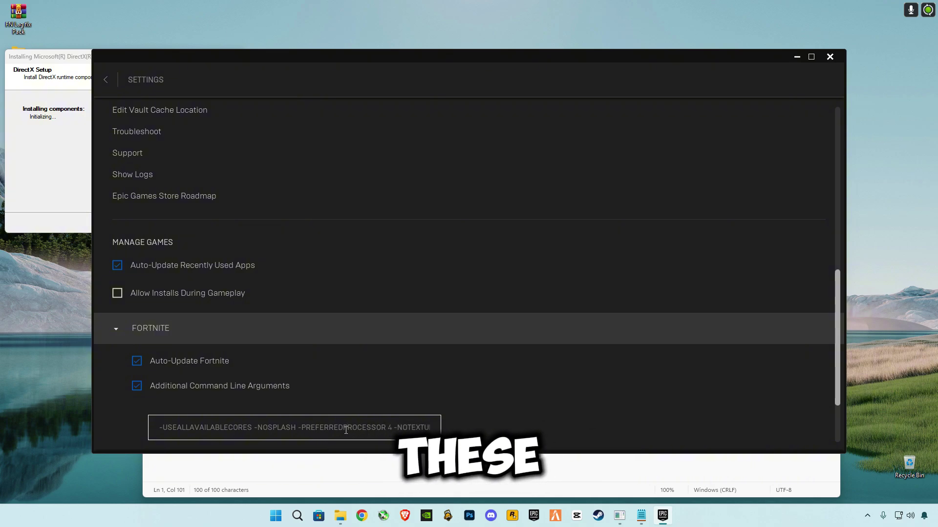
left_click_drag(344, 430, 386, 428)
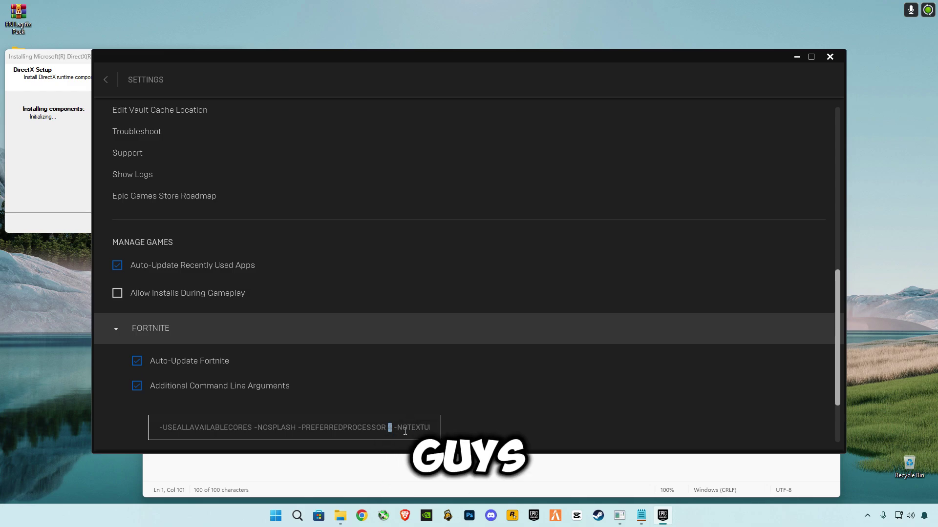
right_click(734, 524)
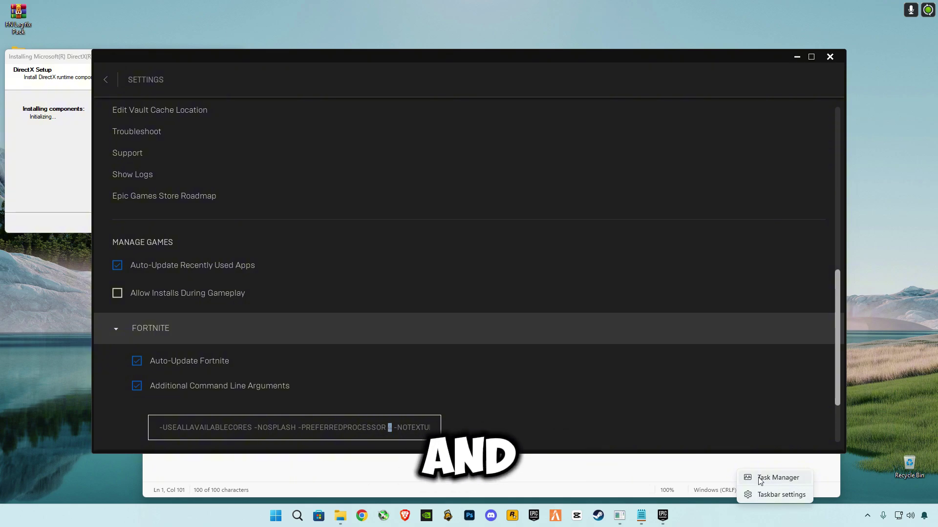
left_click(776, 478)
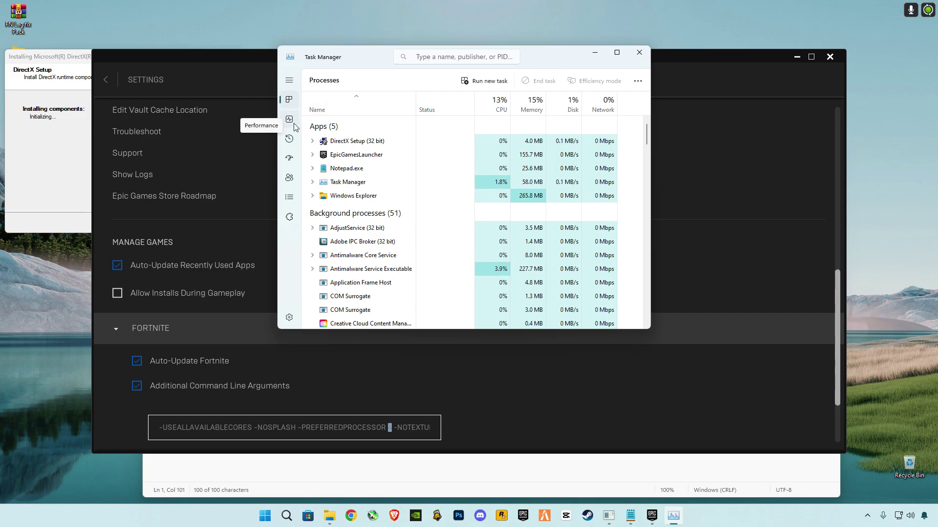
left_click(289, 119)
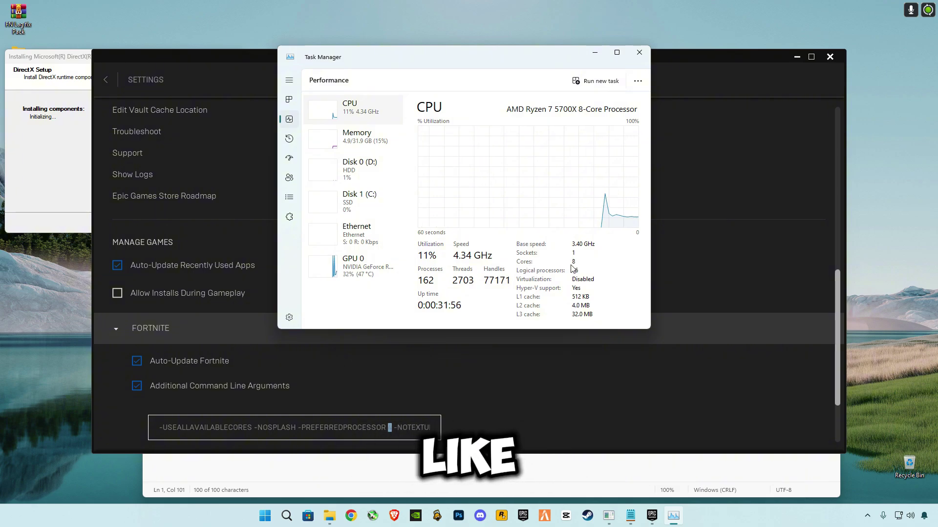
left_click(596, 53)
type("4")
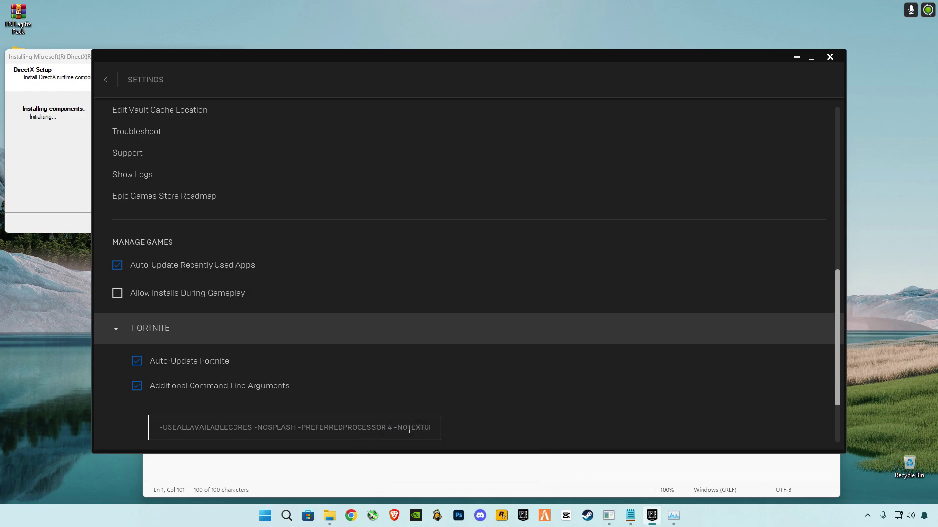
type("8")
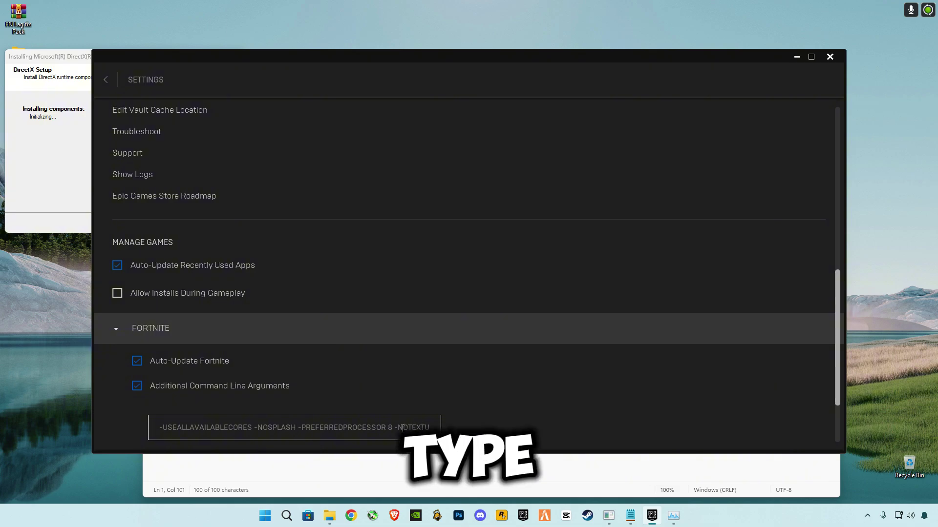
Review the remaining Fortnite arguments after the processor value, leave the settings and close the Epic Games Launcher window
left_click_drag(393, 427, 470, 426)
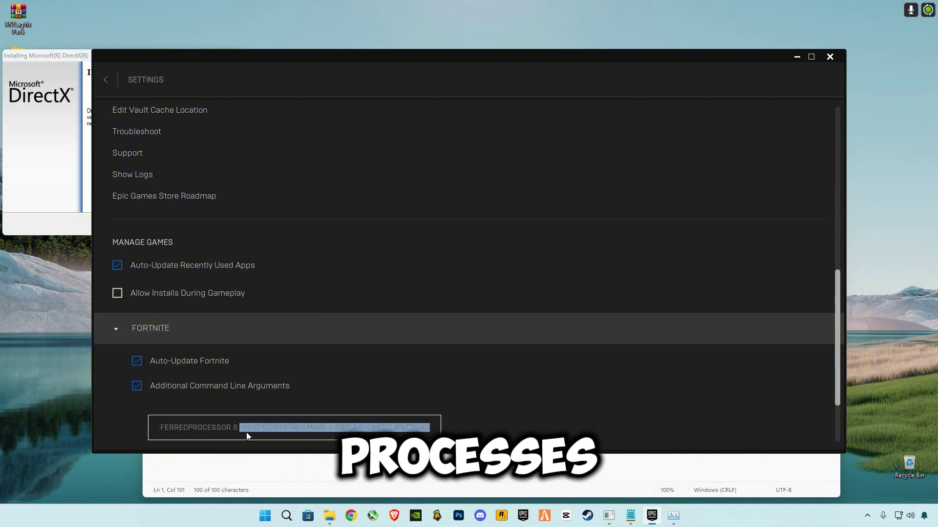
left_click(421, 427)
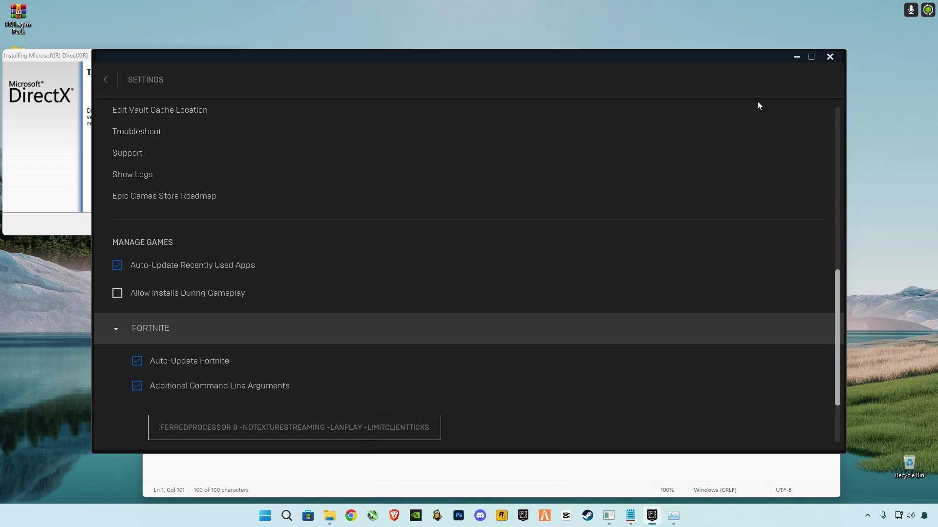
scroll(825, 340, "down", 3)
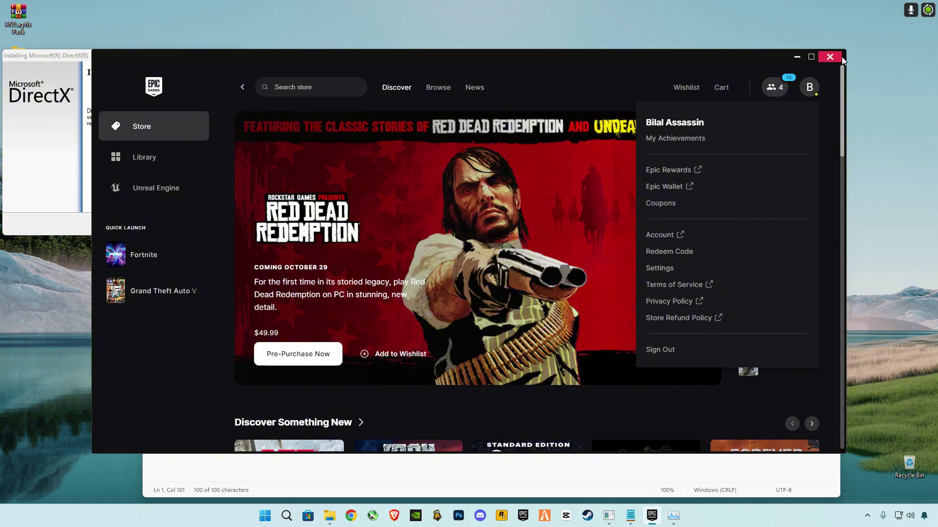
left_click(841, 57)
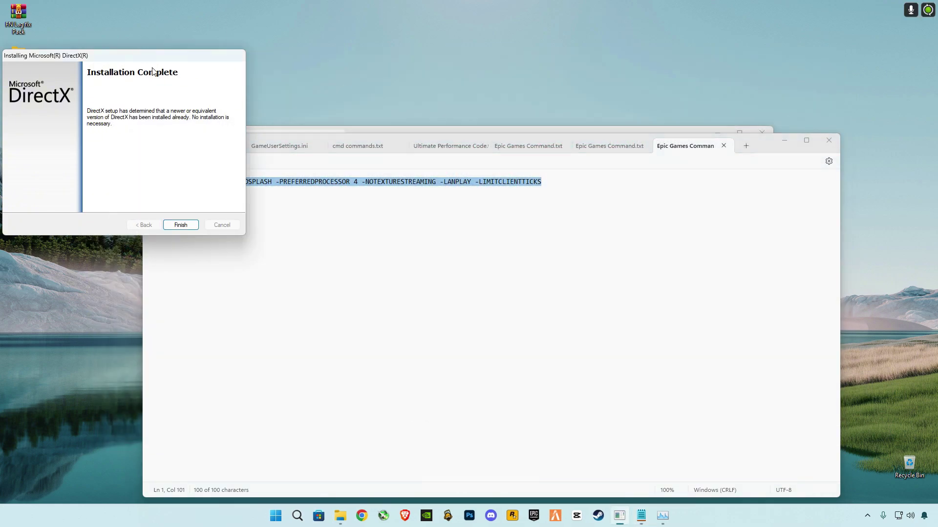
Bring the DirectX setup window into view, finish the installation and close the Epic Games Command file's window
left_click_drag(153, 72, 493, 156)
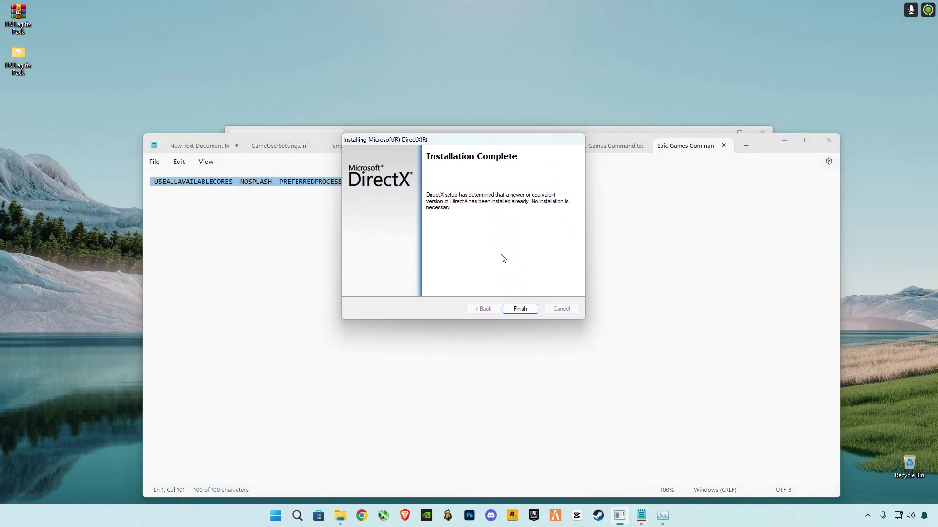
left_click(520, 308)
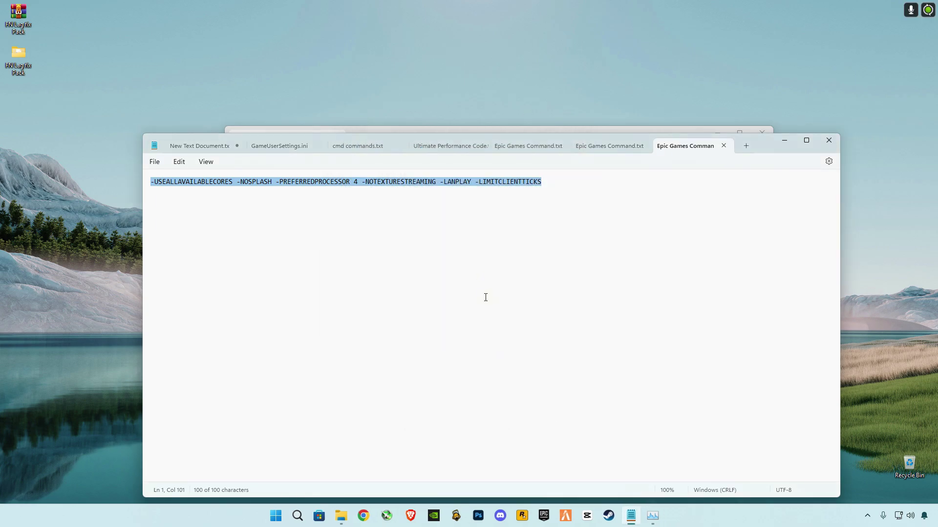
left_click(827, 140)
Close Task Manager and select the GameUserSettings file in the FN Lag fix Pack folder
left_click(324, 261)
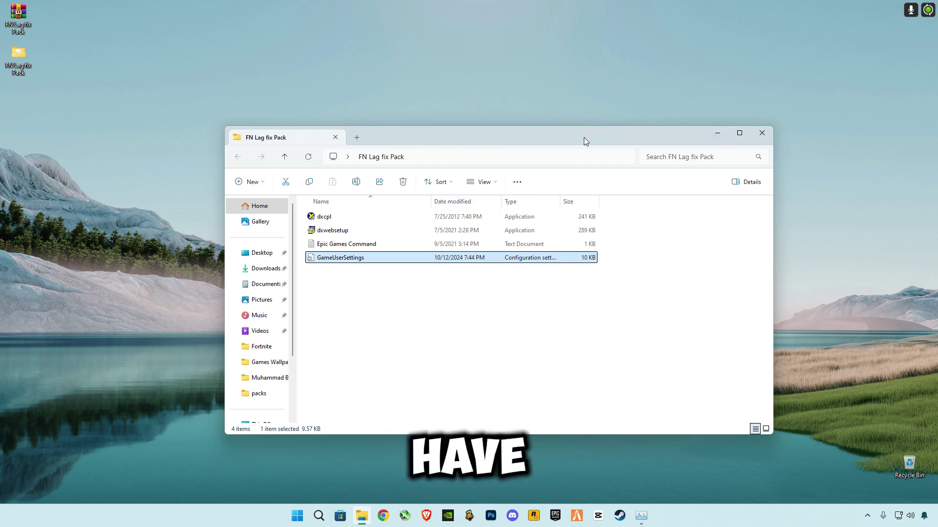
left_click_drag(585, 139, 613, 101)
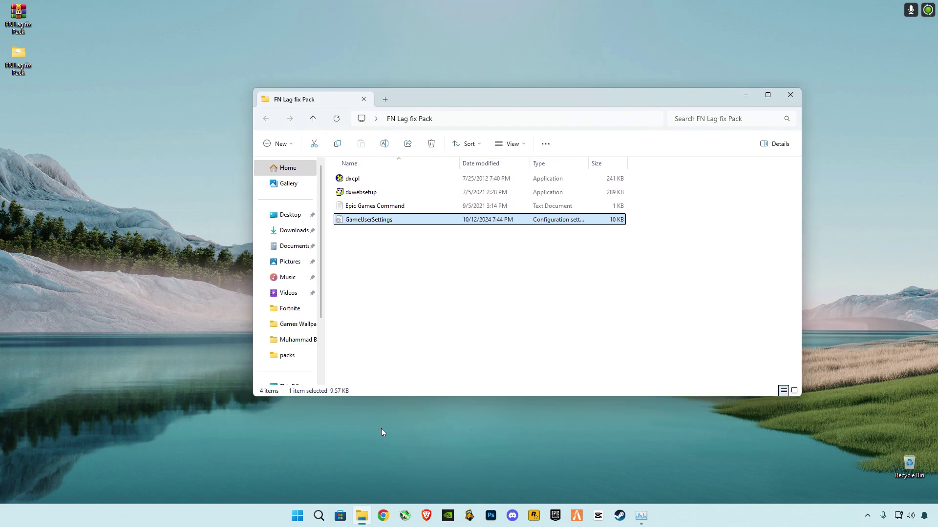
left_click(641, 516)
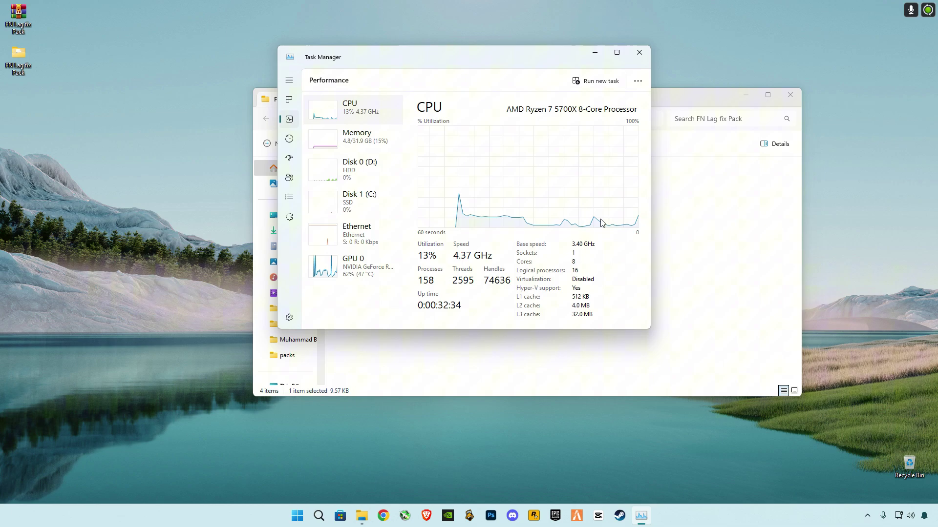
left_click(637, 53)
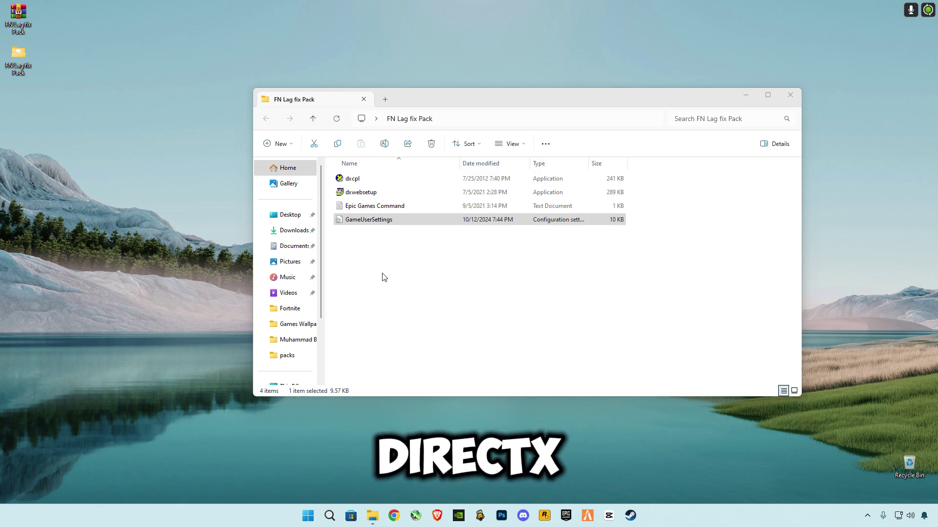
left_click(362, 220)
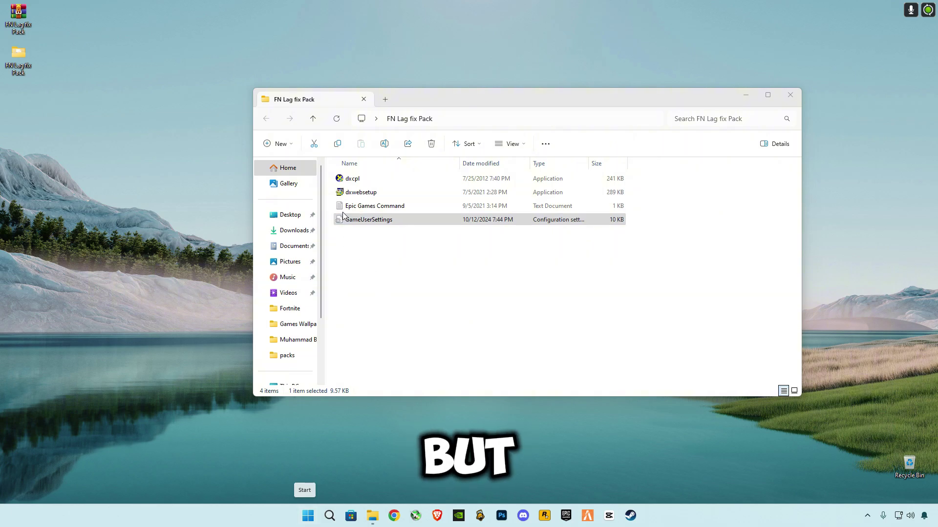
left_click(362, 223)
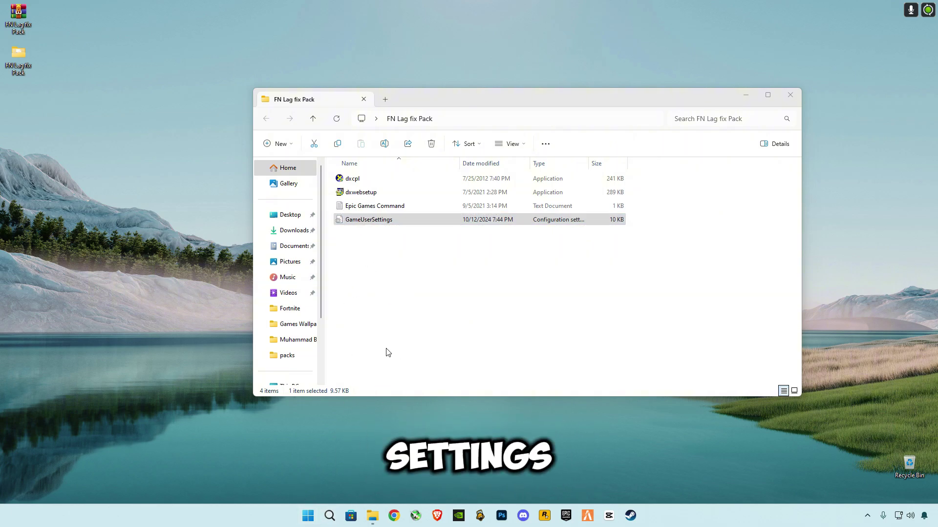
Open the AppData folder by running appdata from the Run dialog and go into its Local folder
right_click(308, 520)
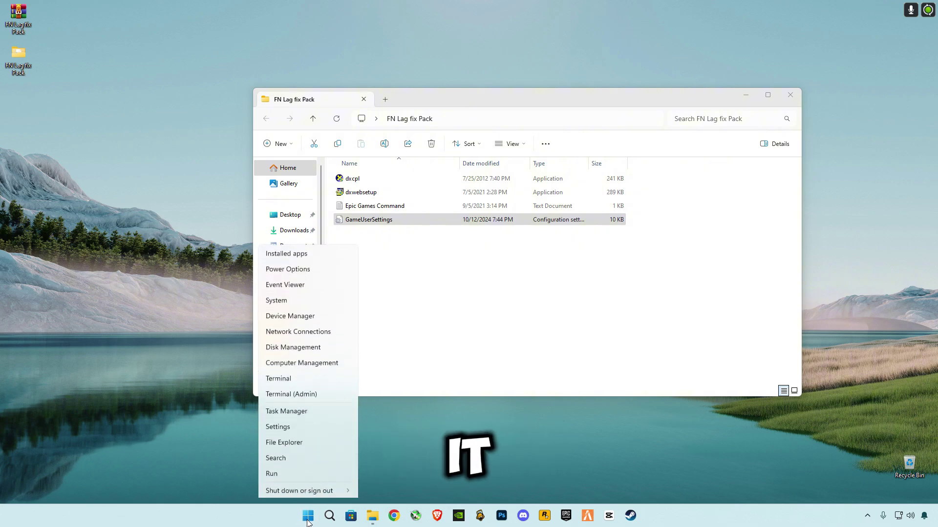
mouse_move(278, 469)
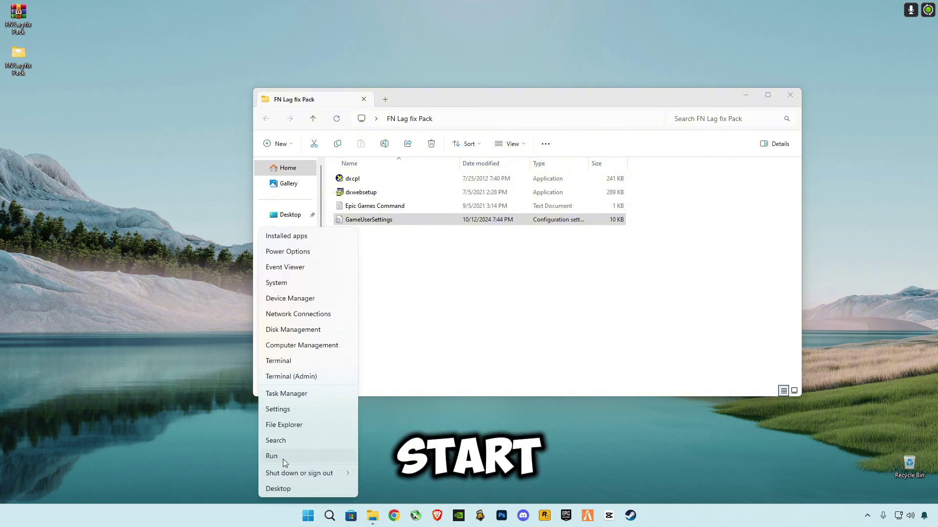
left_click(271, 456)
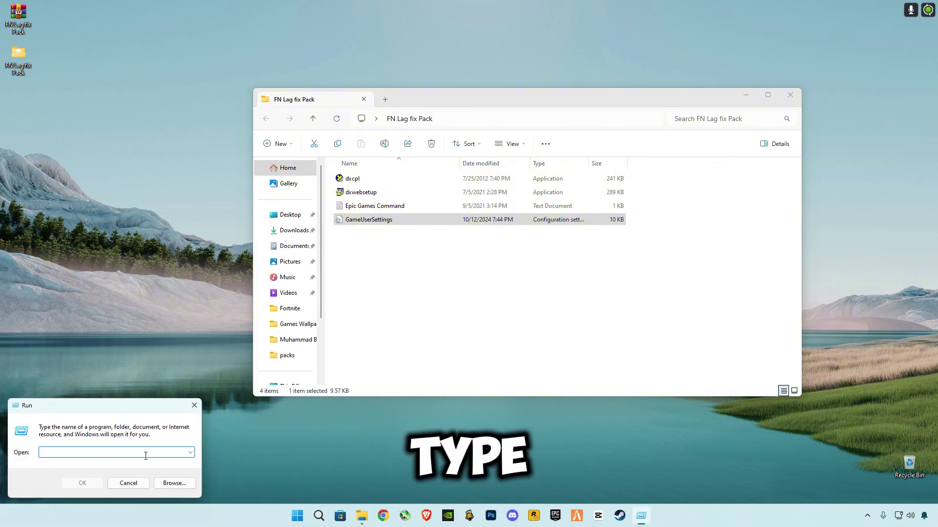
type("appdata")
key("Return")
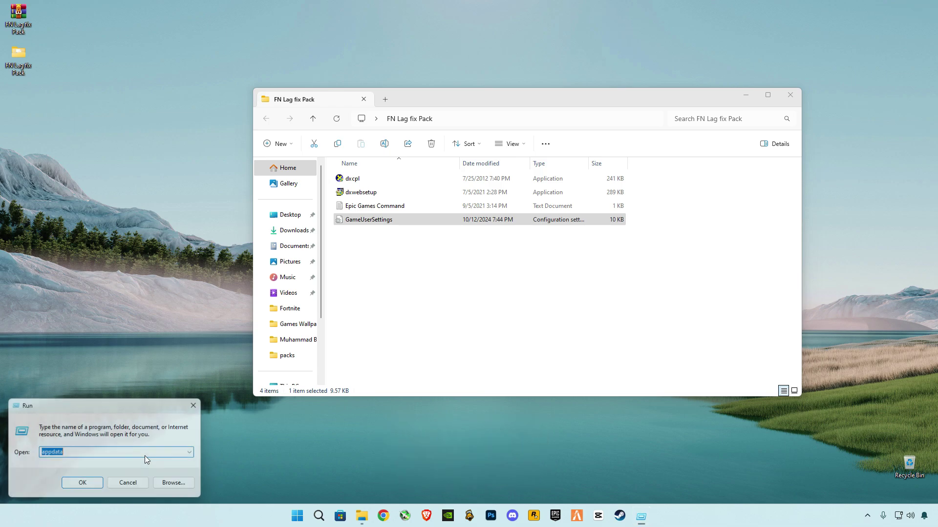
double_click(324, 218)
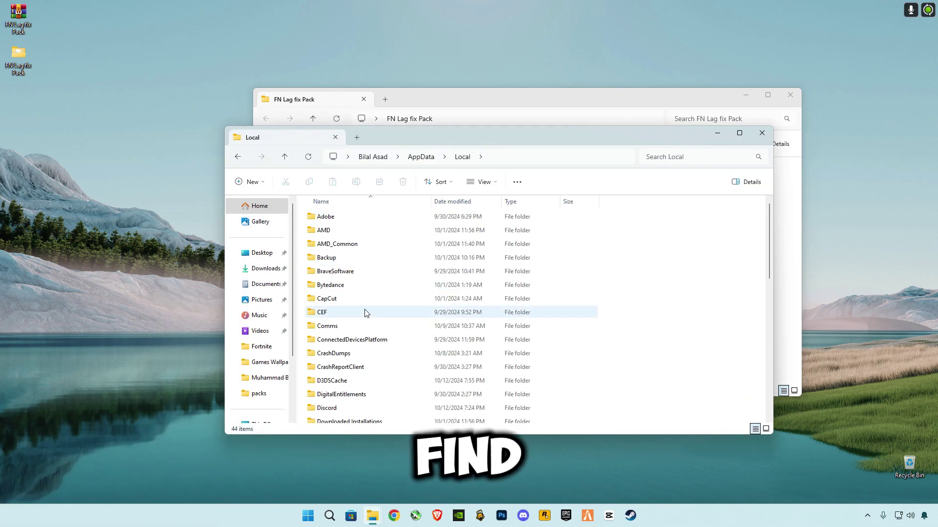
Navigate from Local through FortniteGame, Saved and Config to the WindowsClient folder
left_click(366, 313)
key("f")
key("Return")
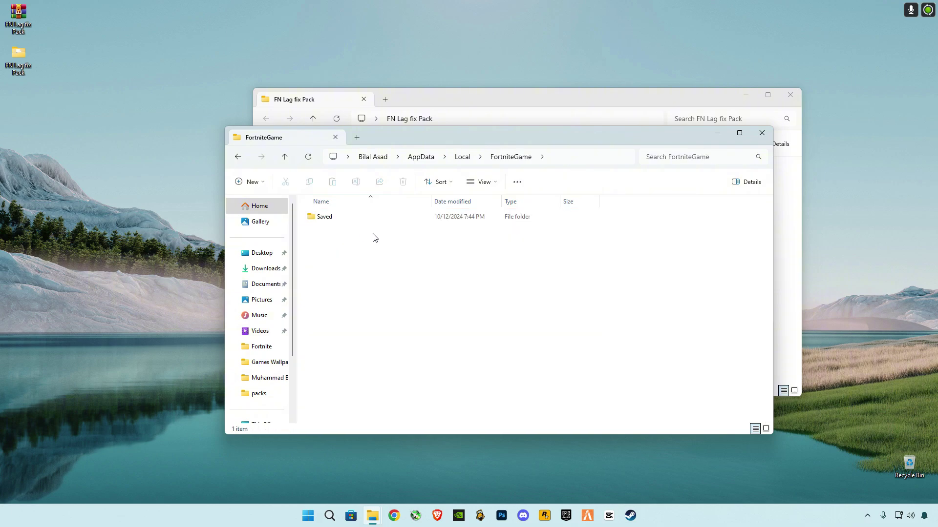
double_click(335, 219)
double_click(335, 232)
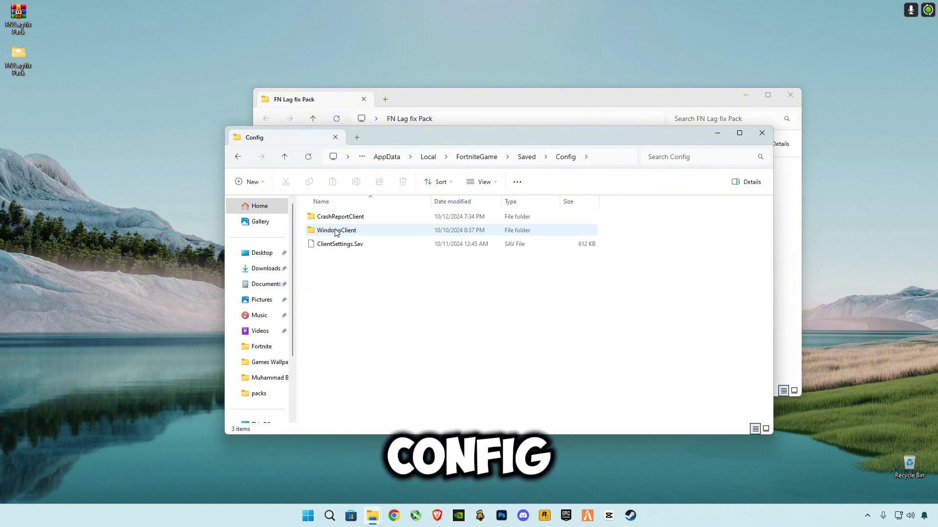
double_click(357, 230)
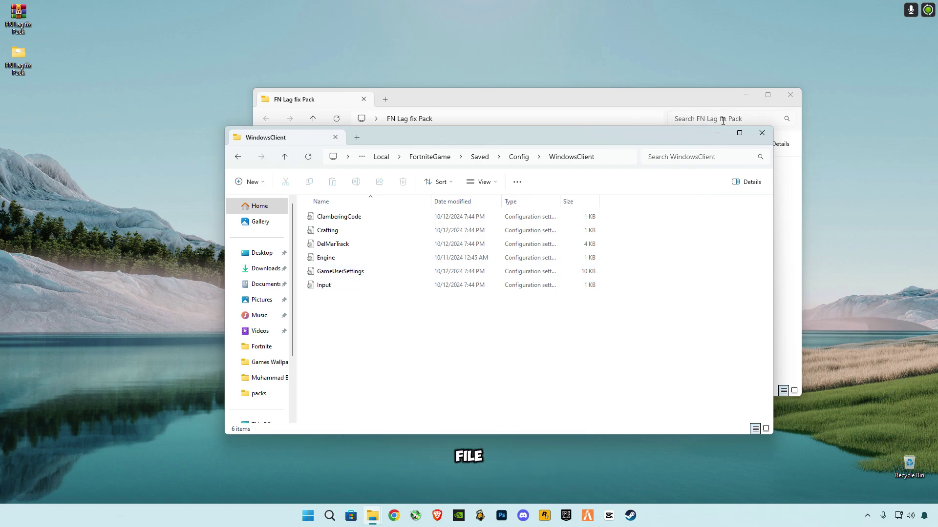
Move the pack folder window aside and copy the existing GameUserSettings file from WindowsClient to the desktop as a backup
left_click(726, 106)
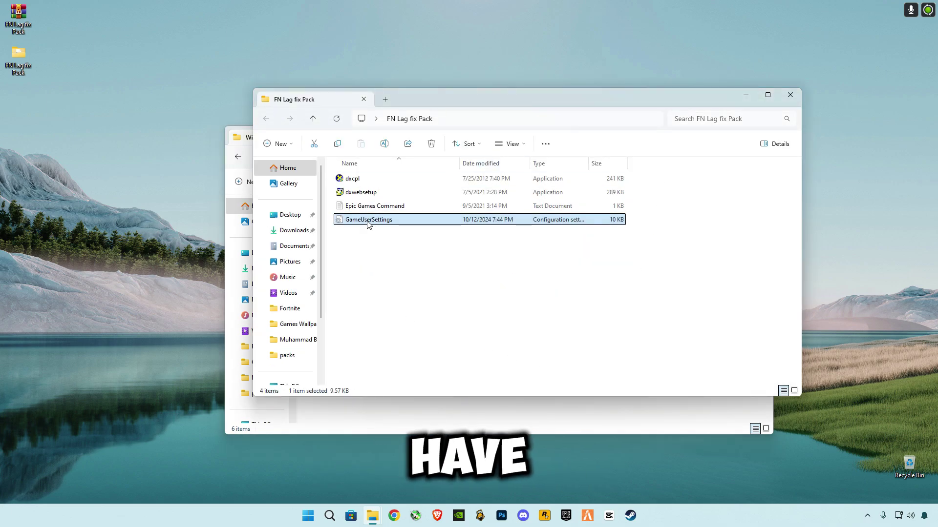
left_click_drag(368, 224, 520, 363)
left_click_drag(450, 98, 638, 146)
left_click(334, 272)
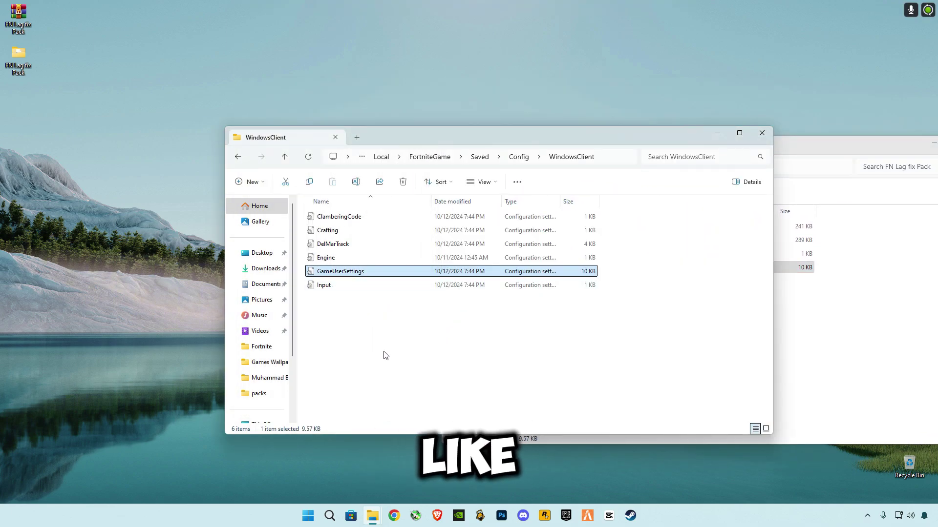
left_click(92, 241)
key("ctrl+v")
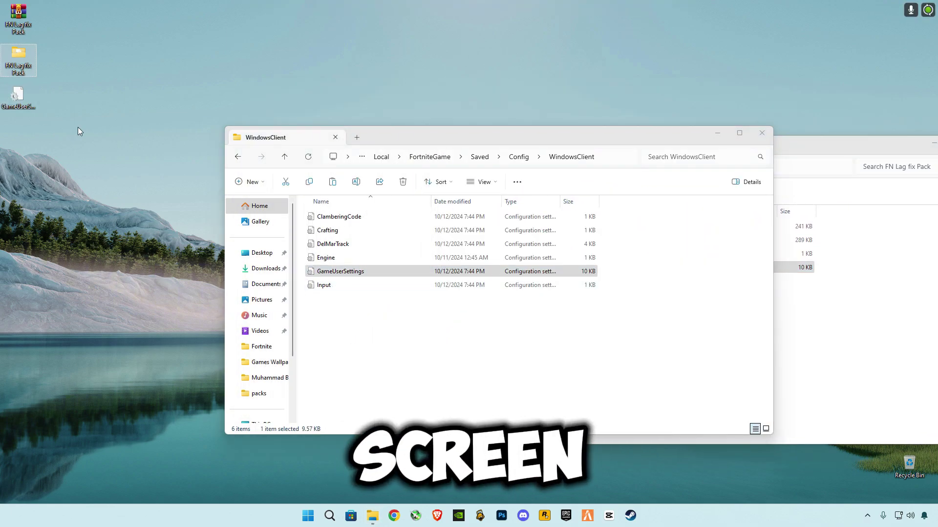
Move the pack's GameUserSettings file into WindowsClient, replacing the existing one, and close both folder windows
left_click(787, 336)
left_click_drag(573, 267, 335, 316)
left_click(423, 189)
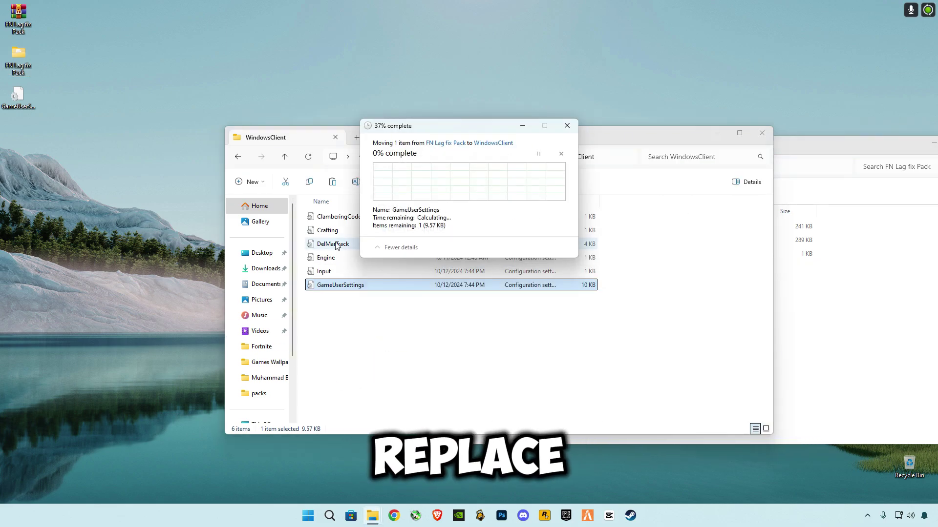
left_click(761, 132)
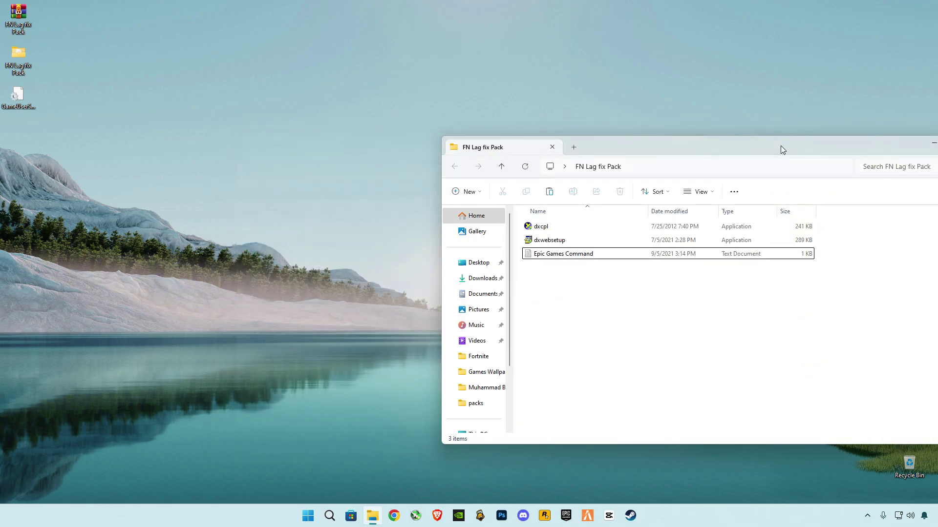
left_click_drag(781, 147, 505, 128)
left_click(691, 122)
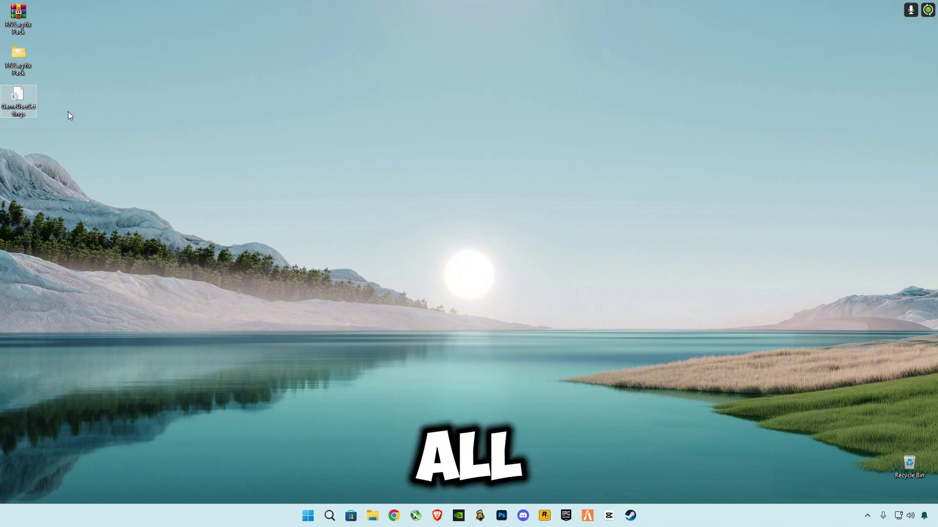
Launch Fortnite from the Epic Games Launcher's system tray menu and start a solo Ranked Battle Royale match
left_click(830, 479)
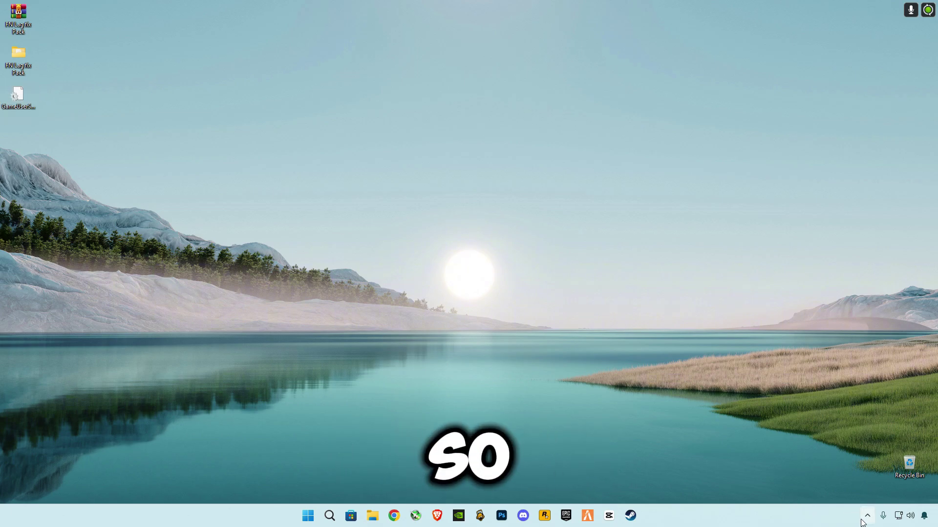
left_click(865, 518)
right_click(870, 492)
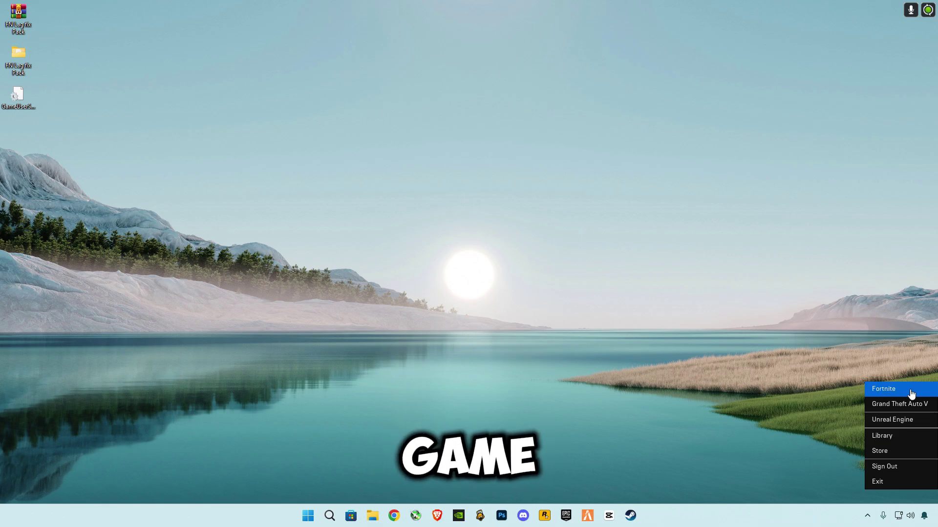
left_click(807, 299)
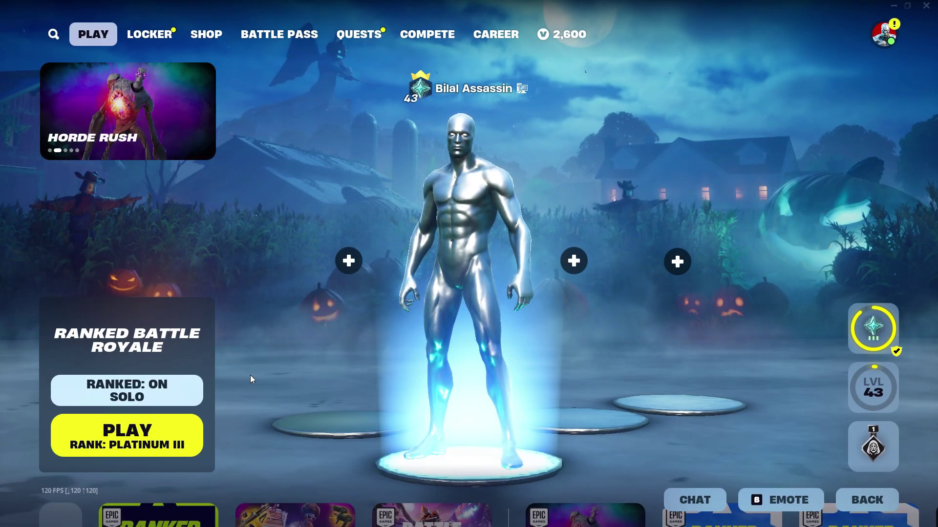
left_click(127, 436)
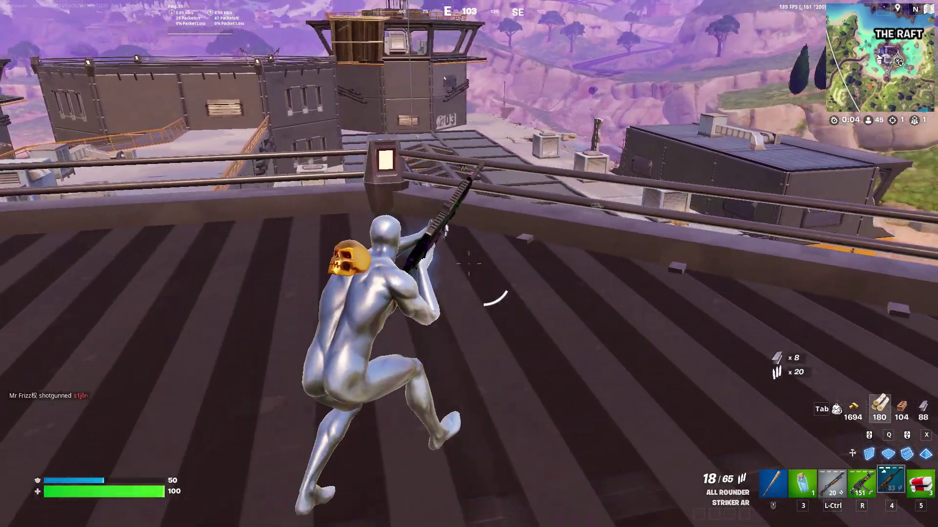
key("w")
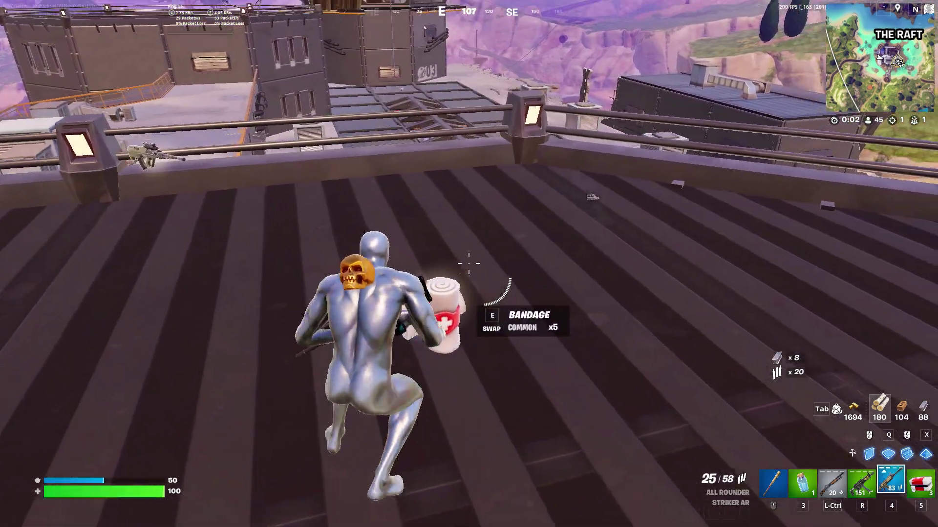
key("w")
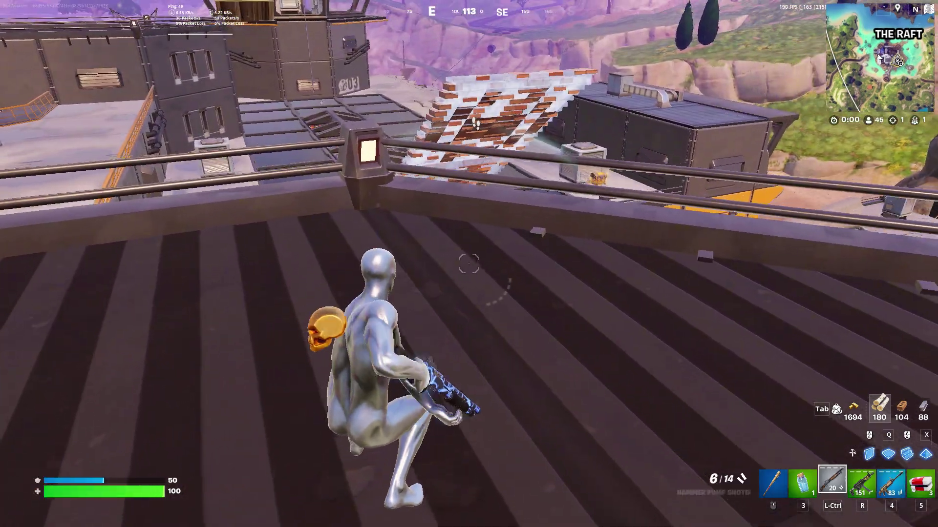
key("w")
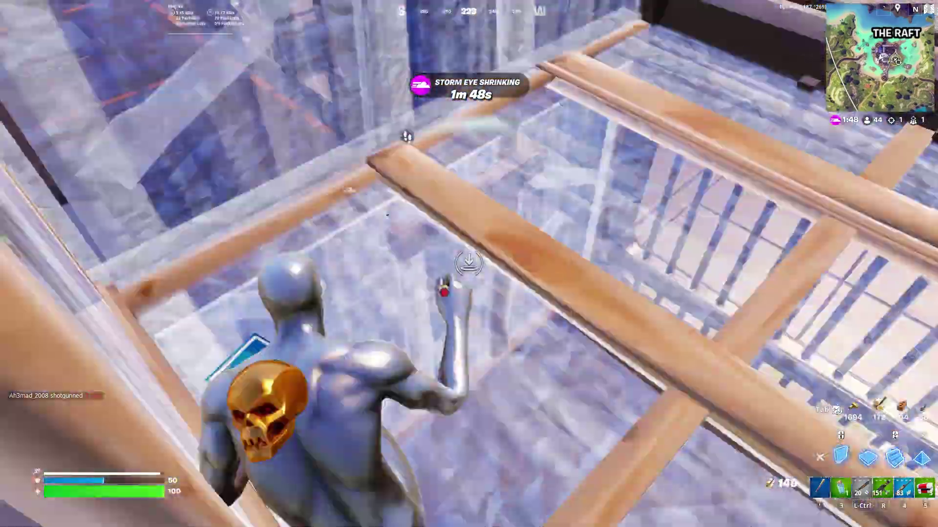
key("ctrl")
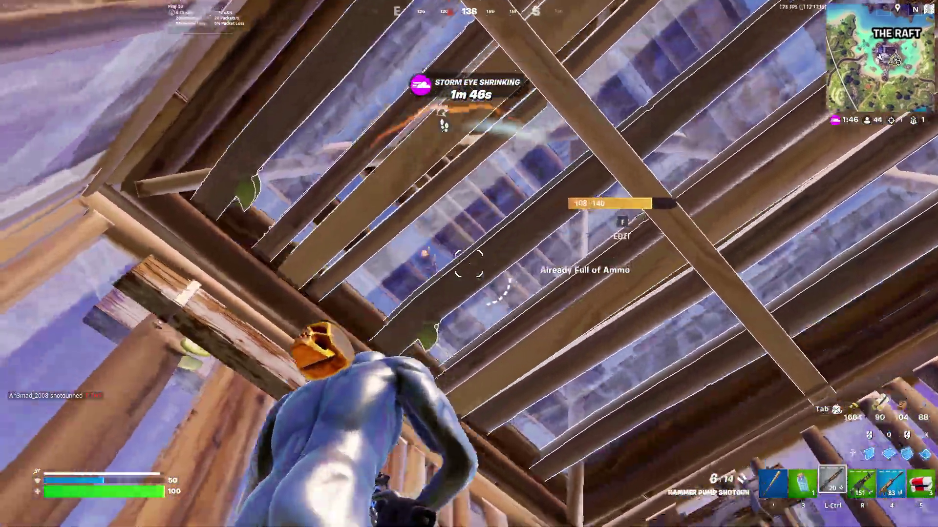
key("1")
key("w")
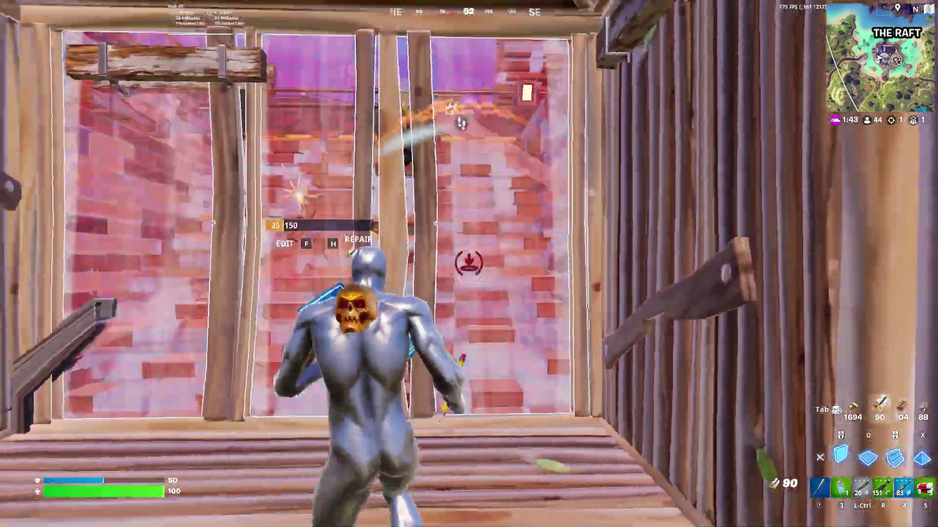
key("f")
key("f")
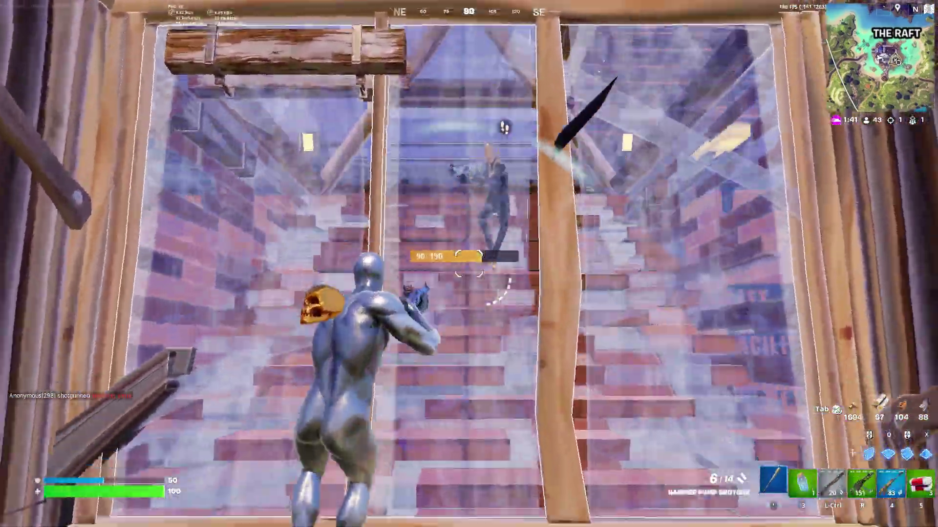
key("q")
key("ctrl")
left_click(469, 263)
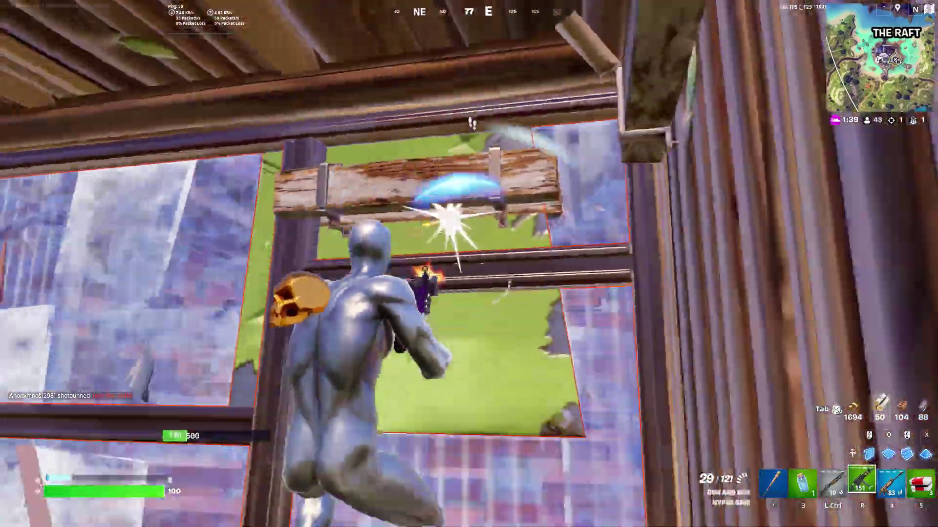
key("r")
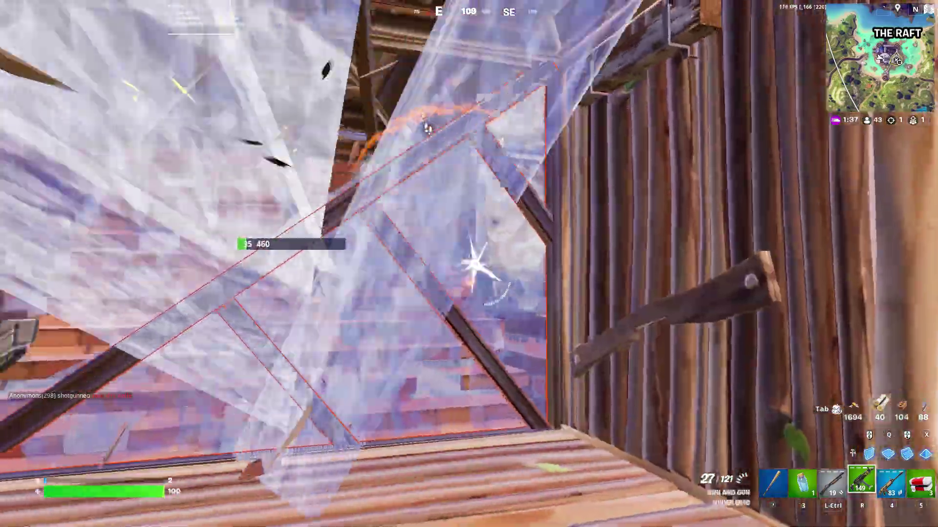
left_click(469, 264)
left_click(469, 264)
key("ctrl")
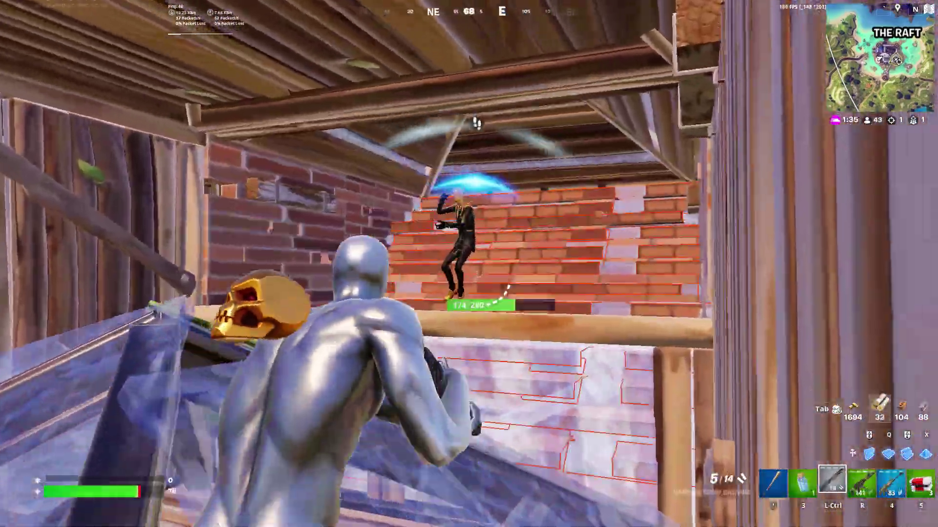
key("f")
left_click(469, 264)
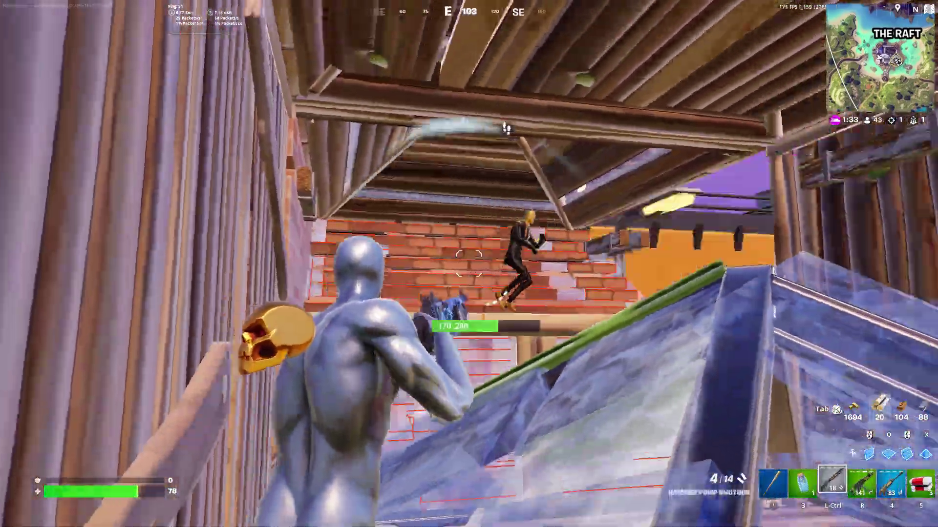
left_click(469, 264)
key("f")
key("ctrl")
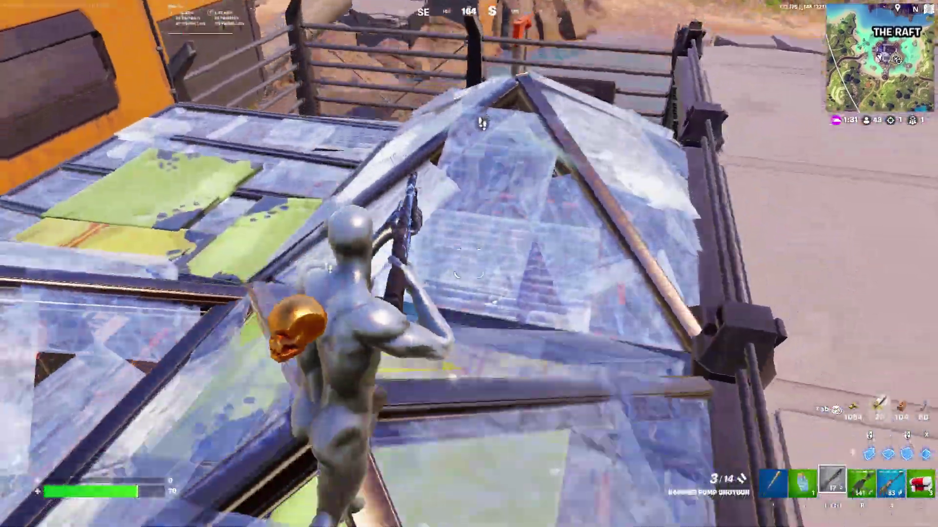
left_click(469, 264)
left_click(469, 264)
left_click(468, 263)
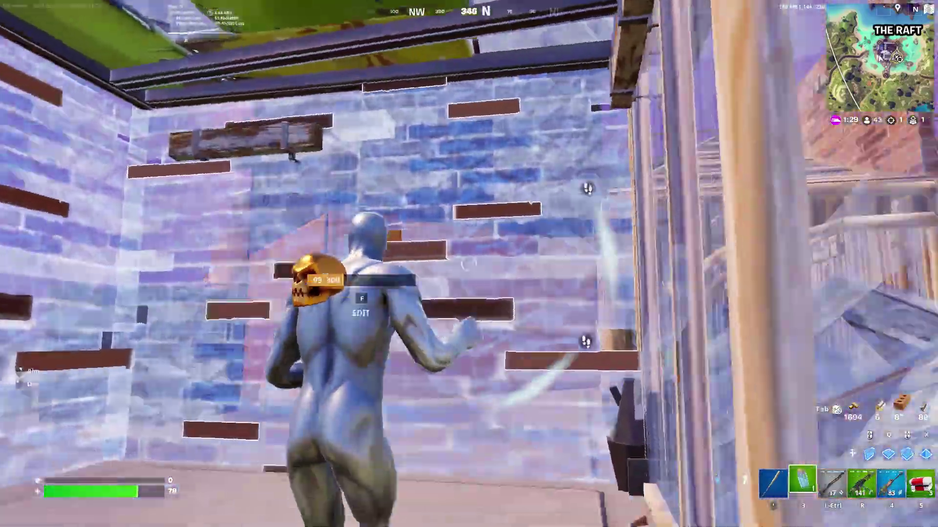
key("3")
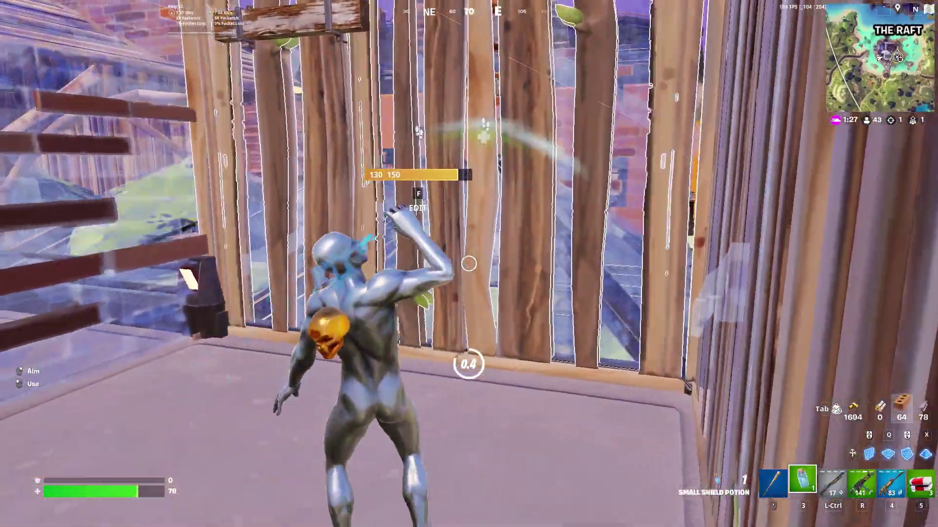
left_click(468, 264)
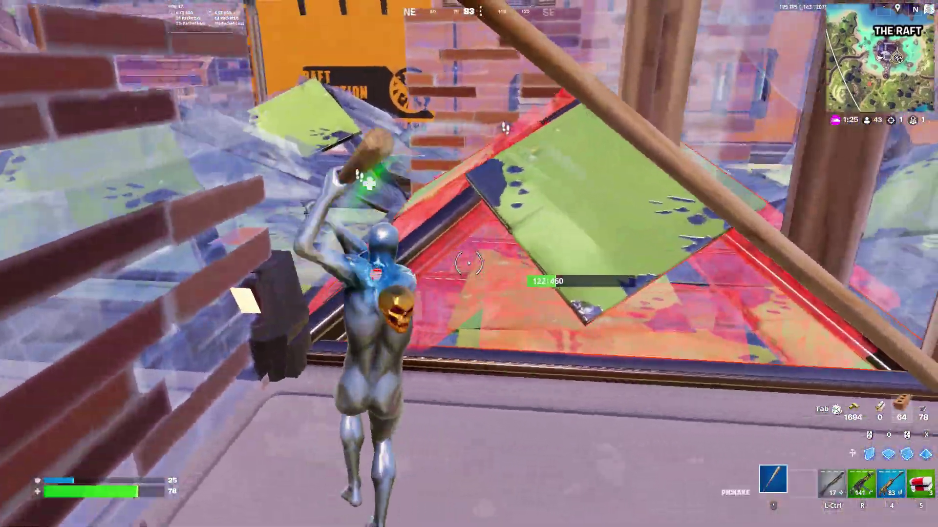
left_click(468, 264)
key("f")
left_click(469, 264)
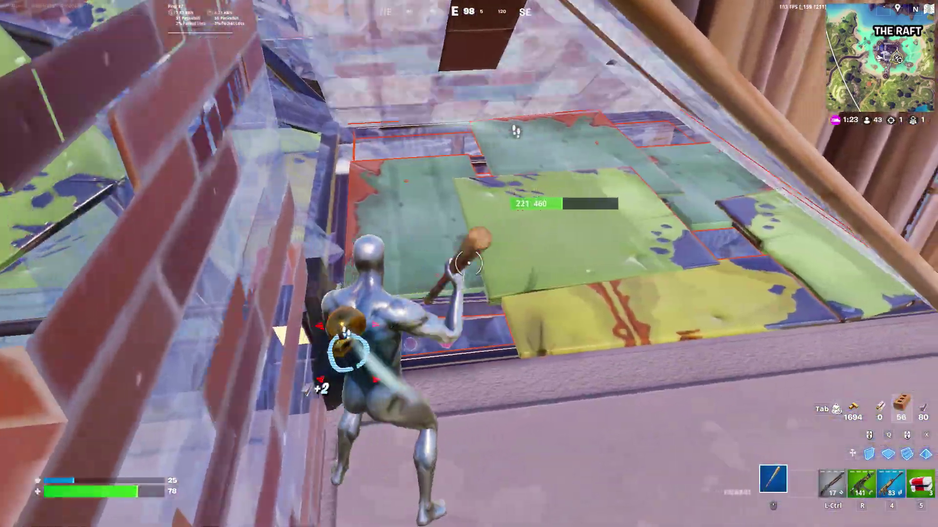
left_click(469, 263)
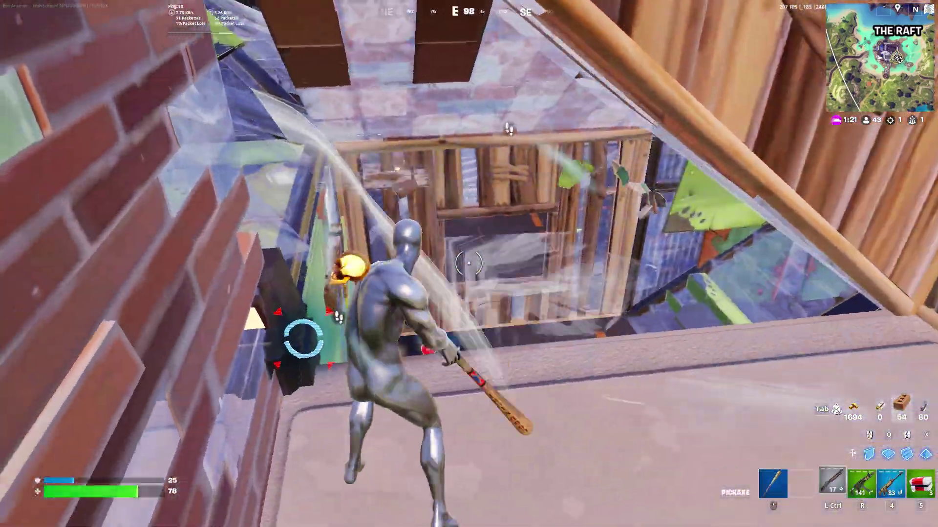